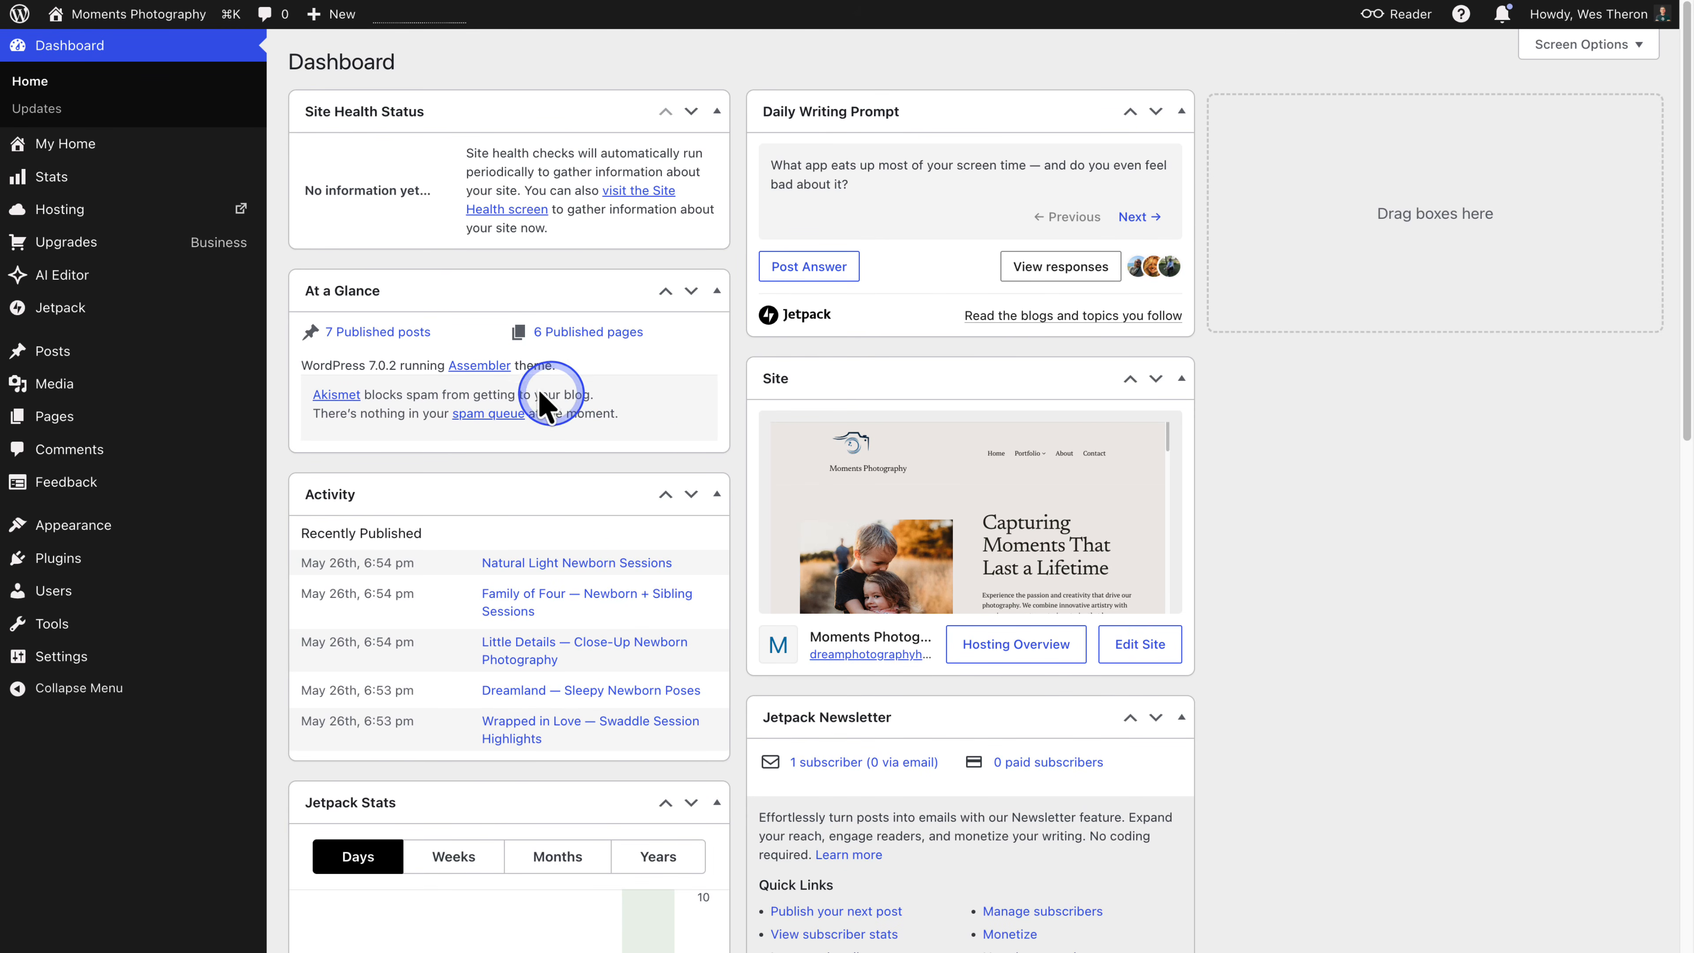
# - Open the Moments Photography site from the WordPress.com sites list
pyautogui.click(18, 25)
pyautogui.click(406, 446)
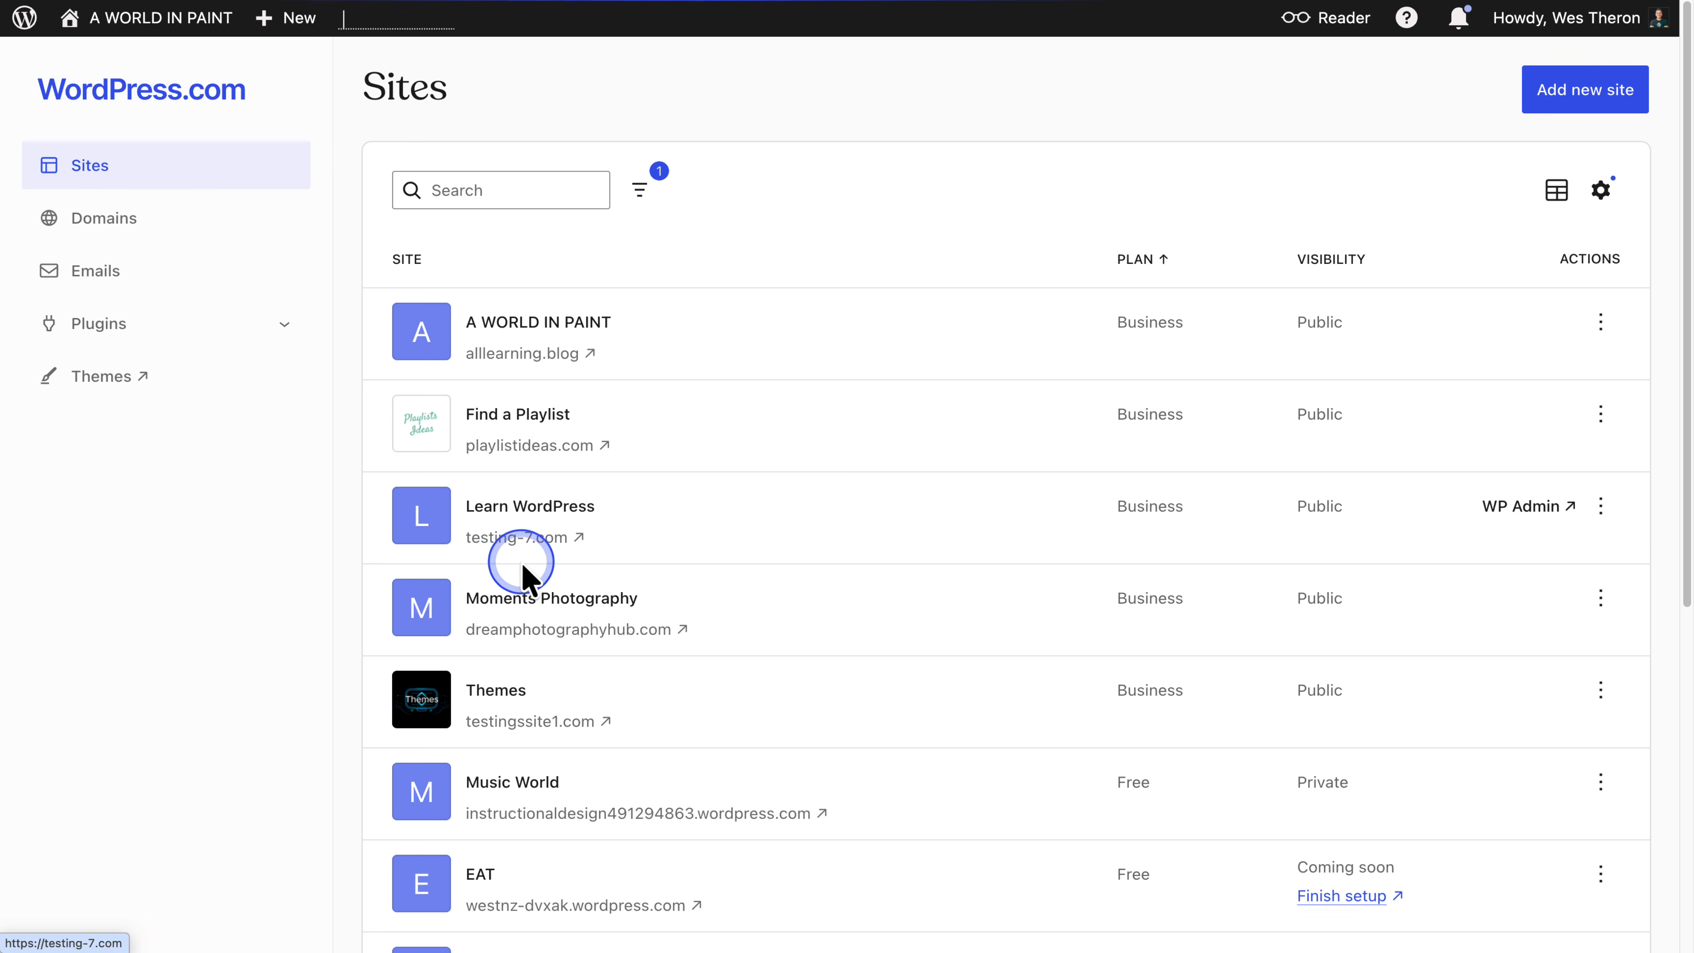
pyautogui.click(552, 598)
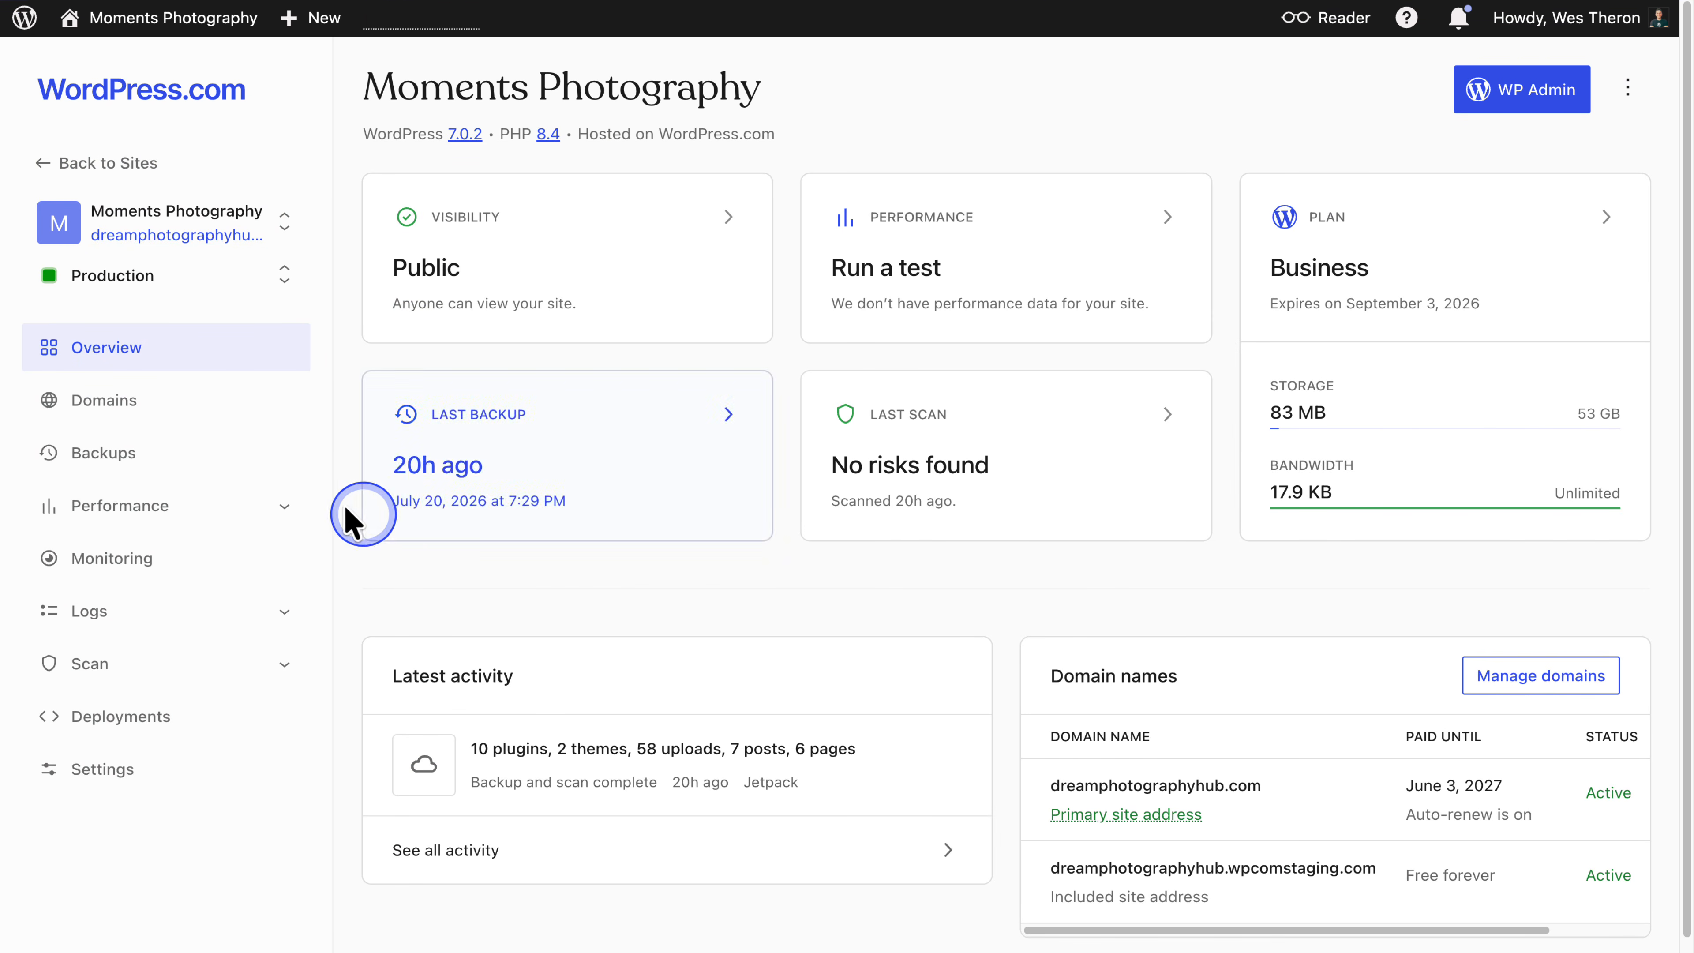
# - Open the DNS records of the dreamphotographyhub.com domain and review the existing records
pyautogui.click(117, 404)
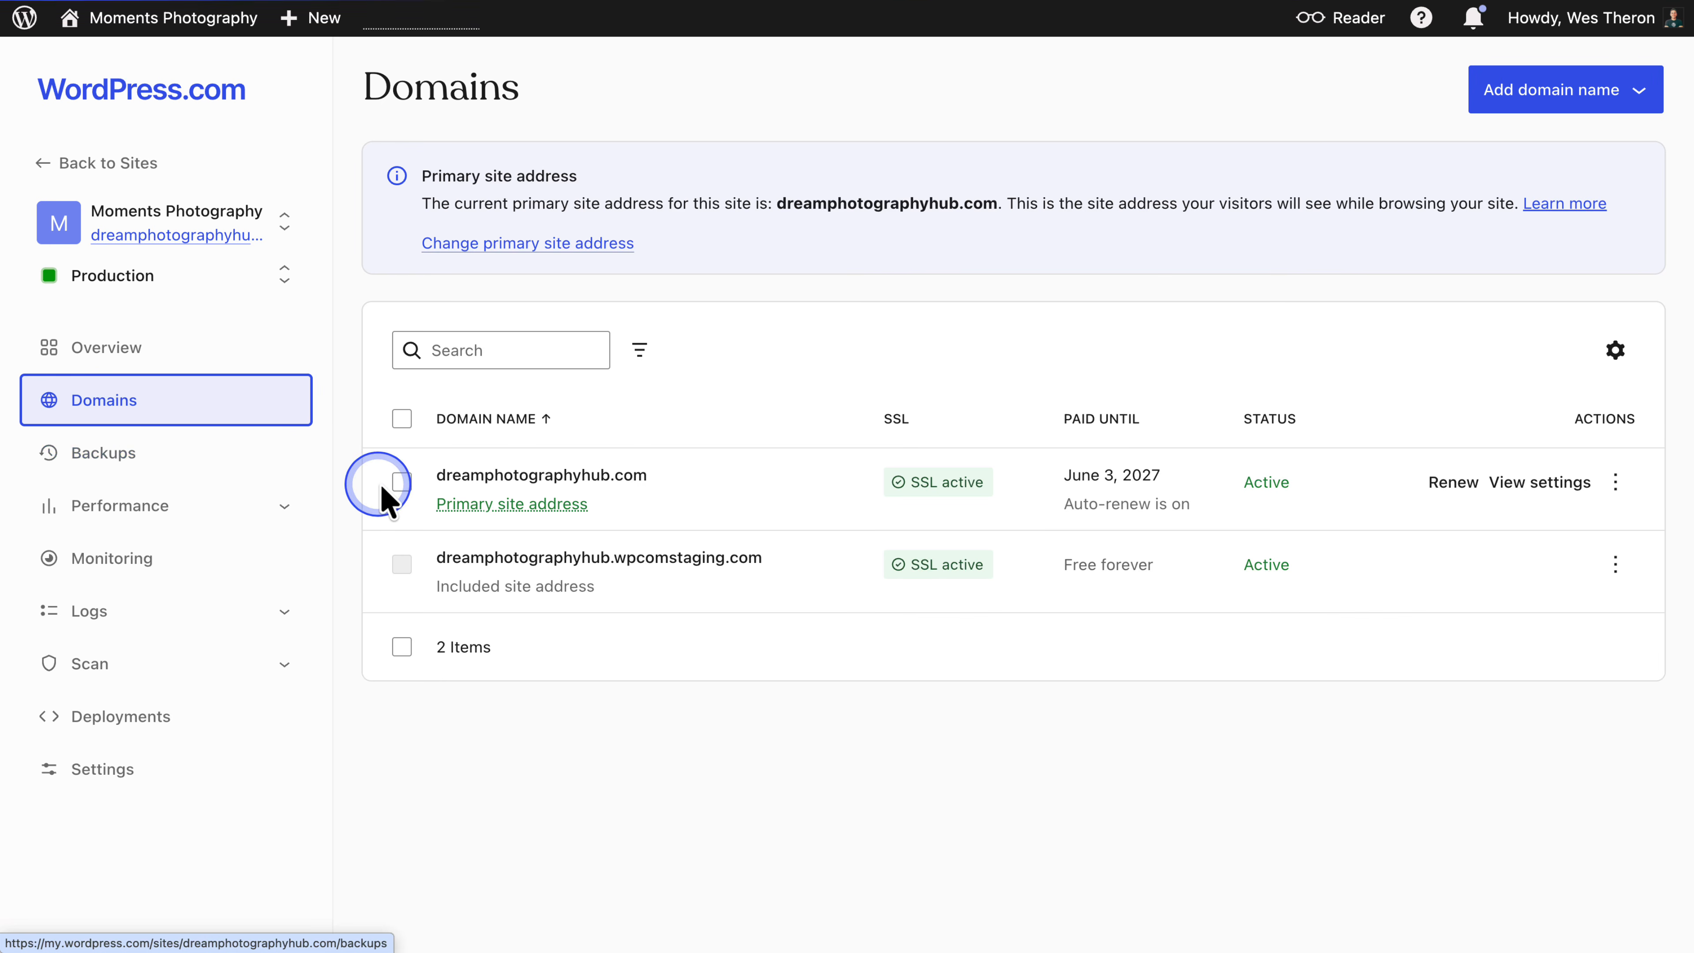
pyautogui.click(510, 478)
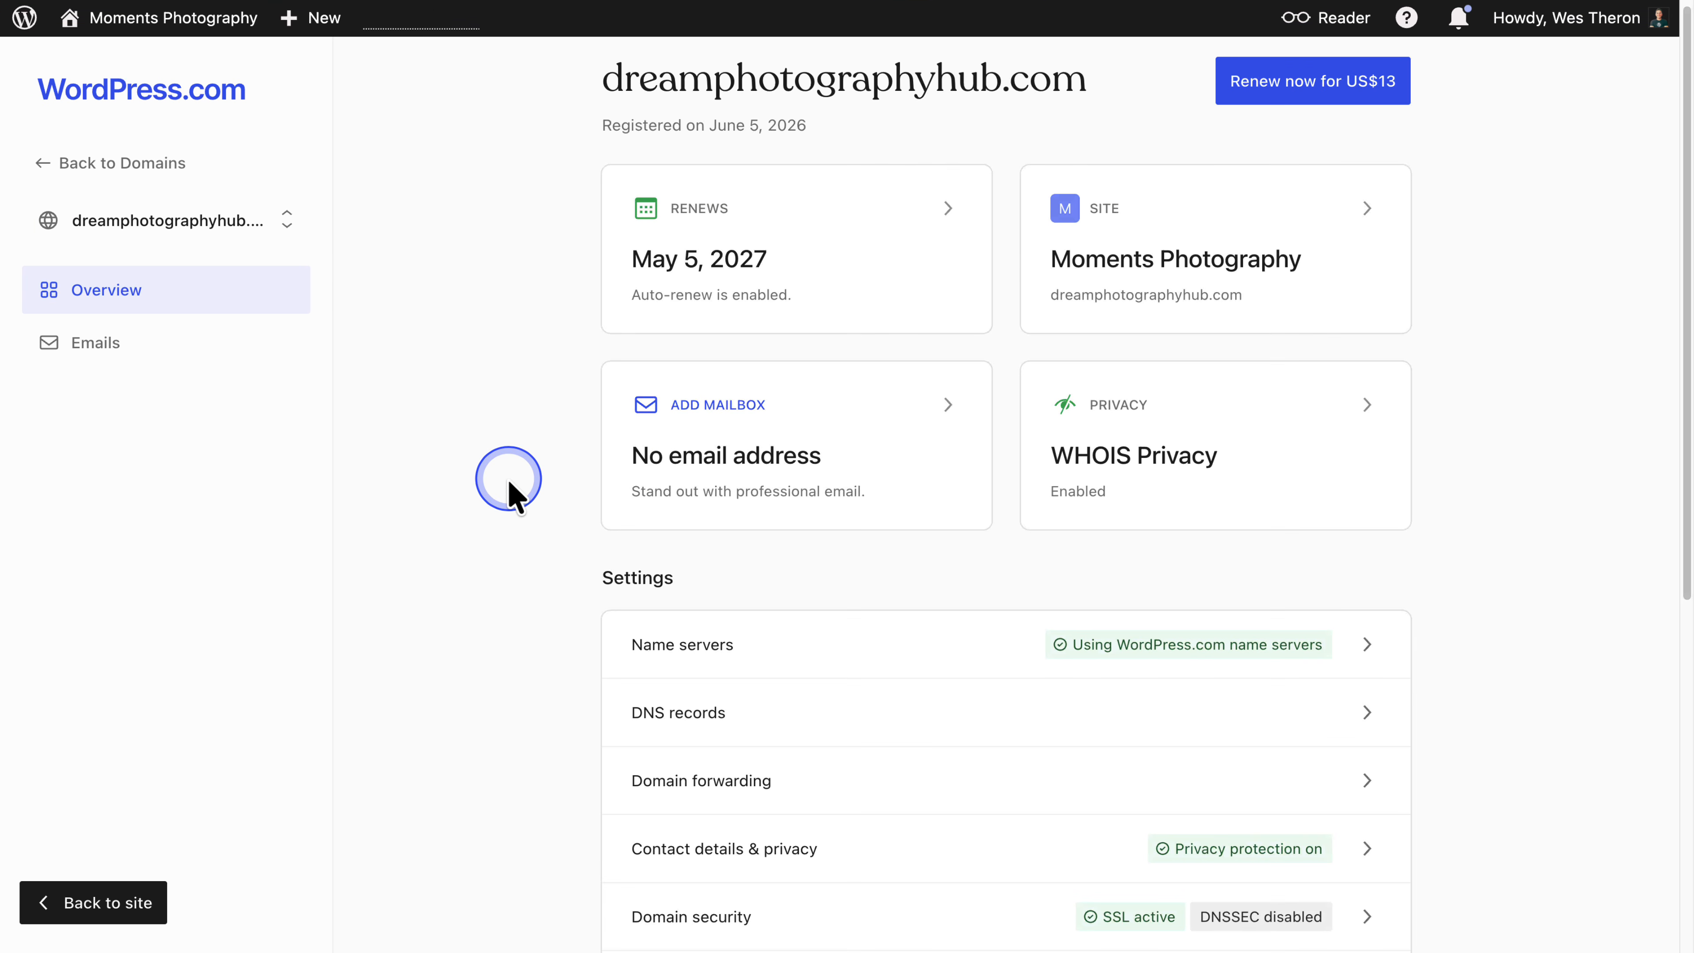
pyautogui.scroll(-5, 510, 478)
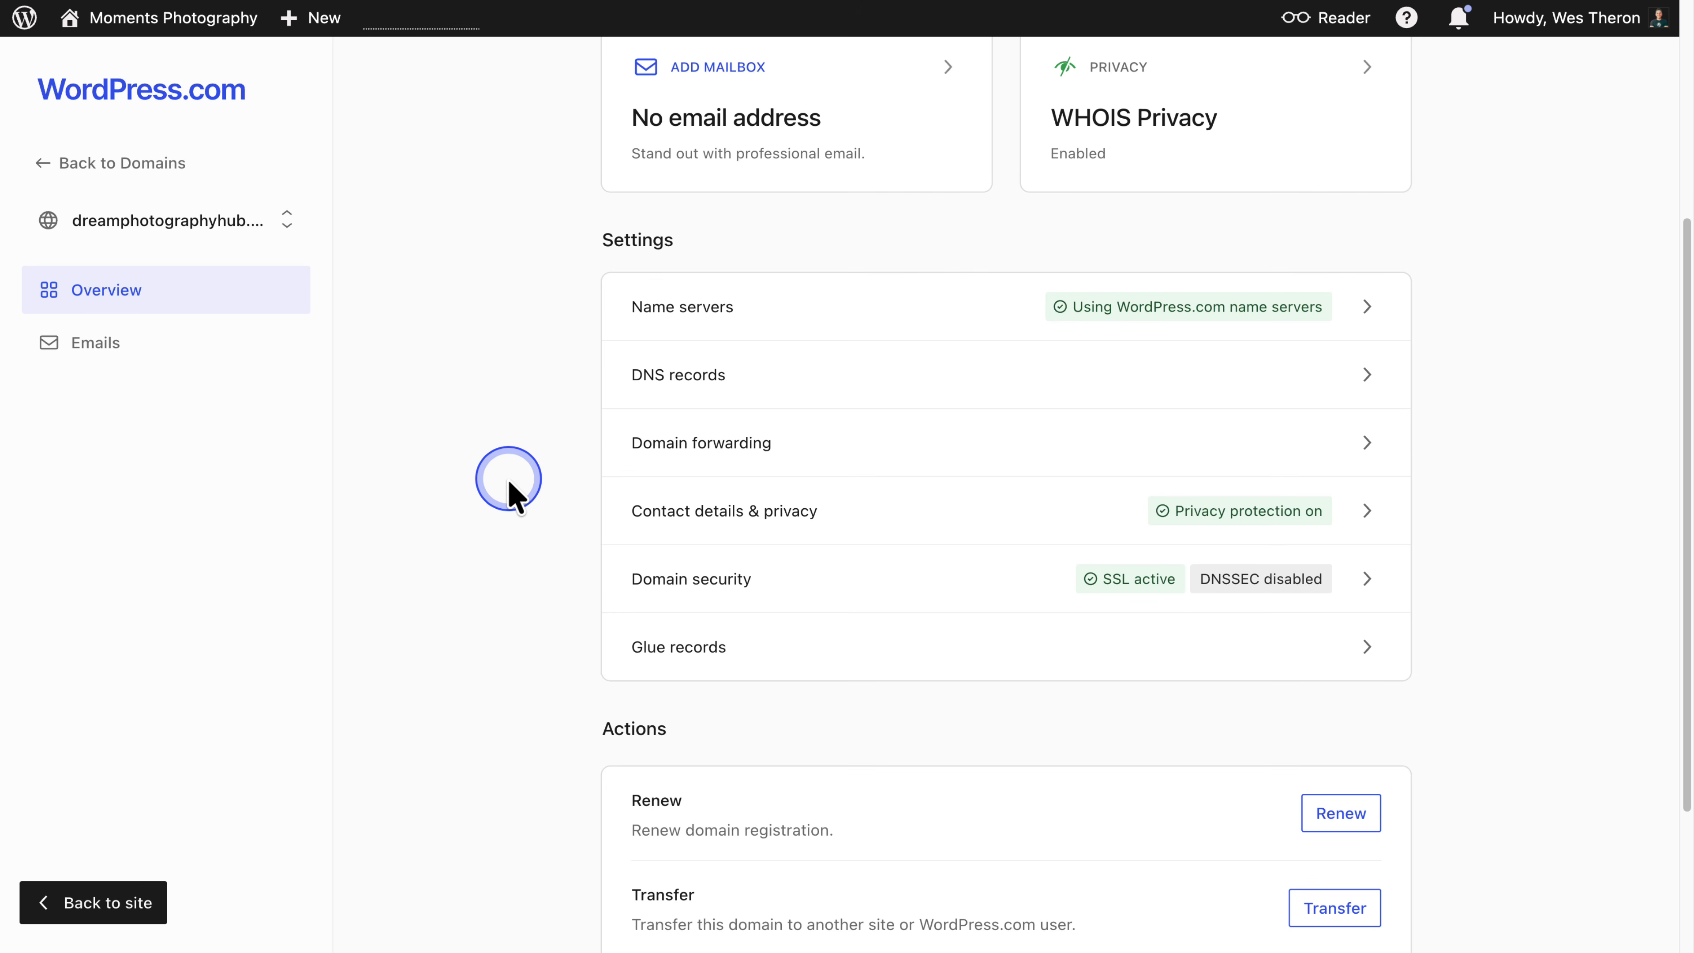
pyautogui.click(680, 385)
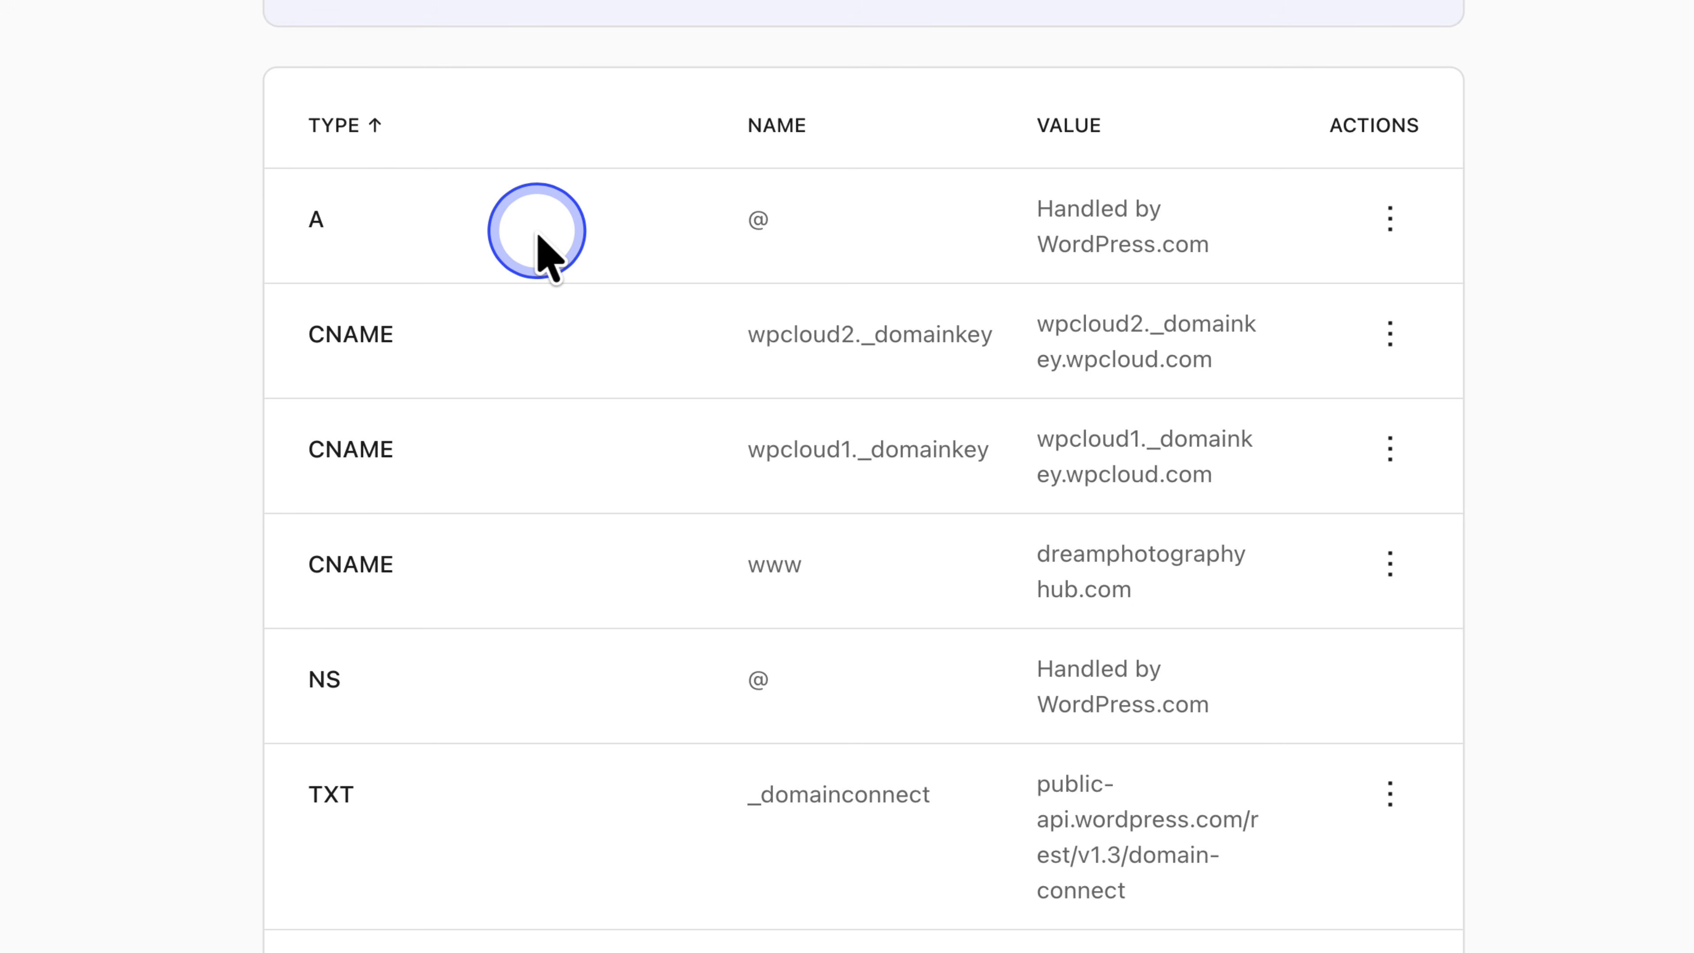
pyautogui.scroll(-5, 539, 240)
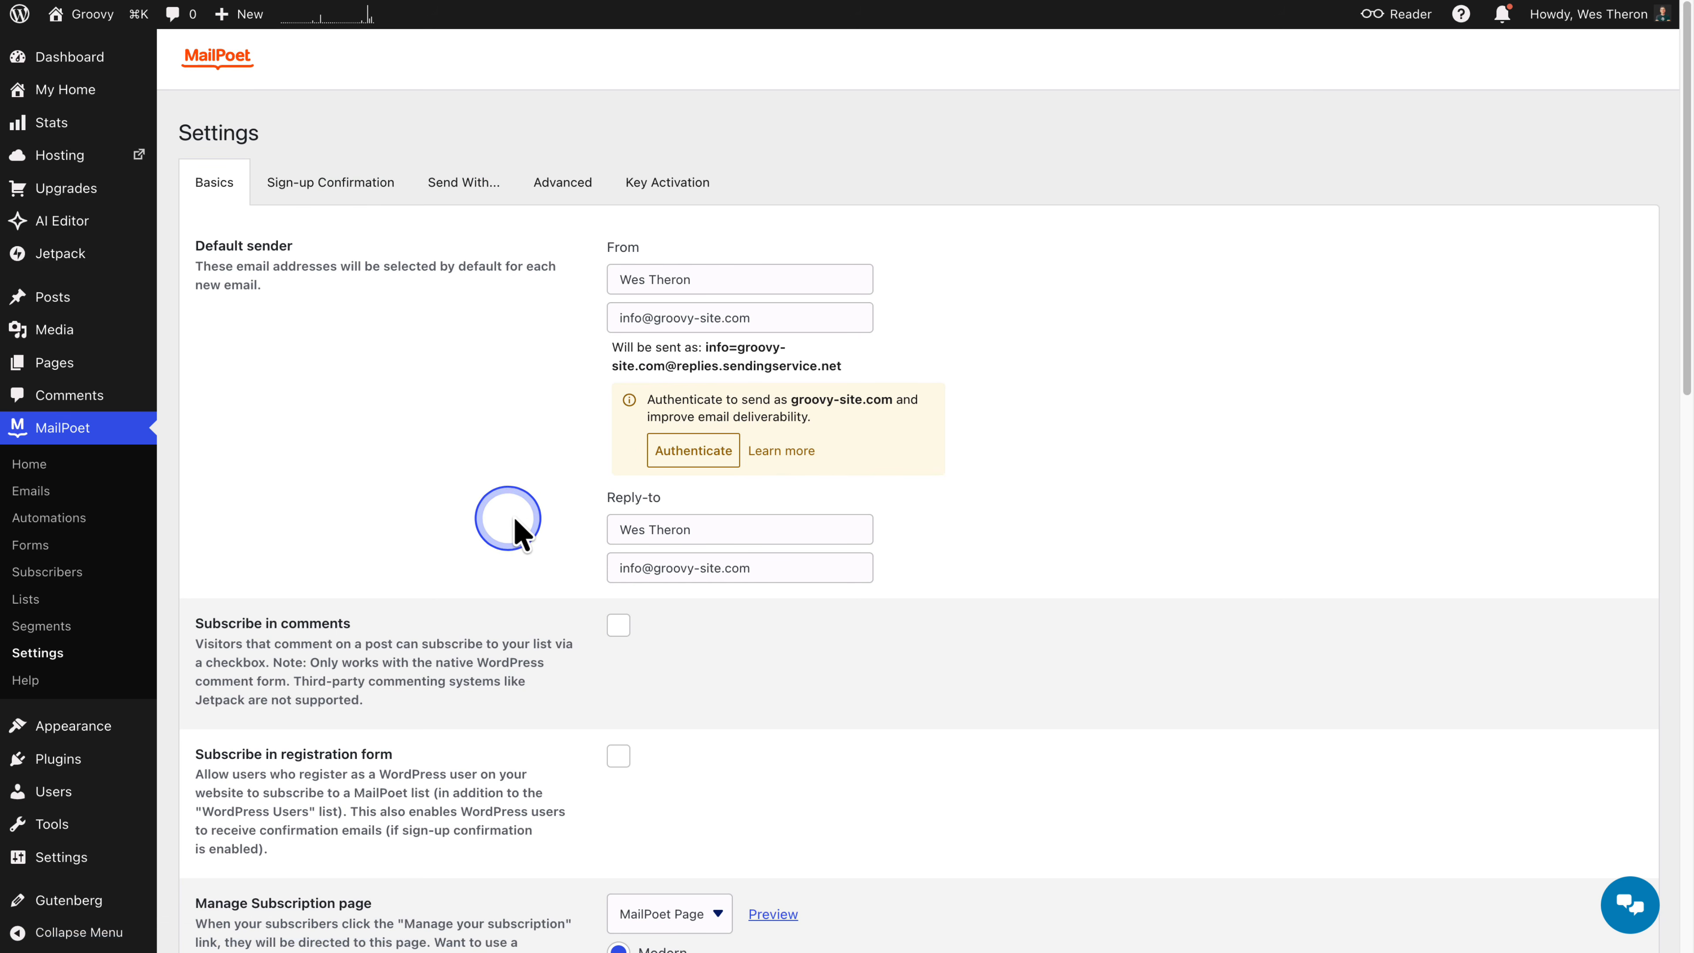
# - Start authenticating the sender domain in MailPoet settings and copy the first CNAME host value
pyautogui.click(687, 460)
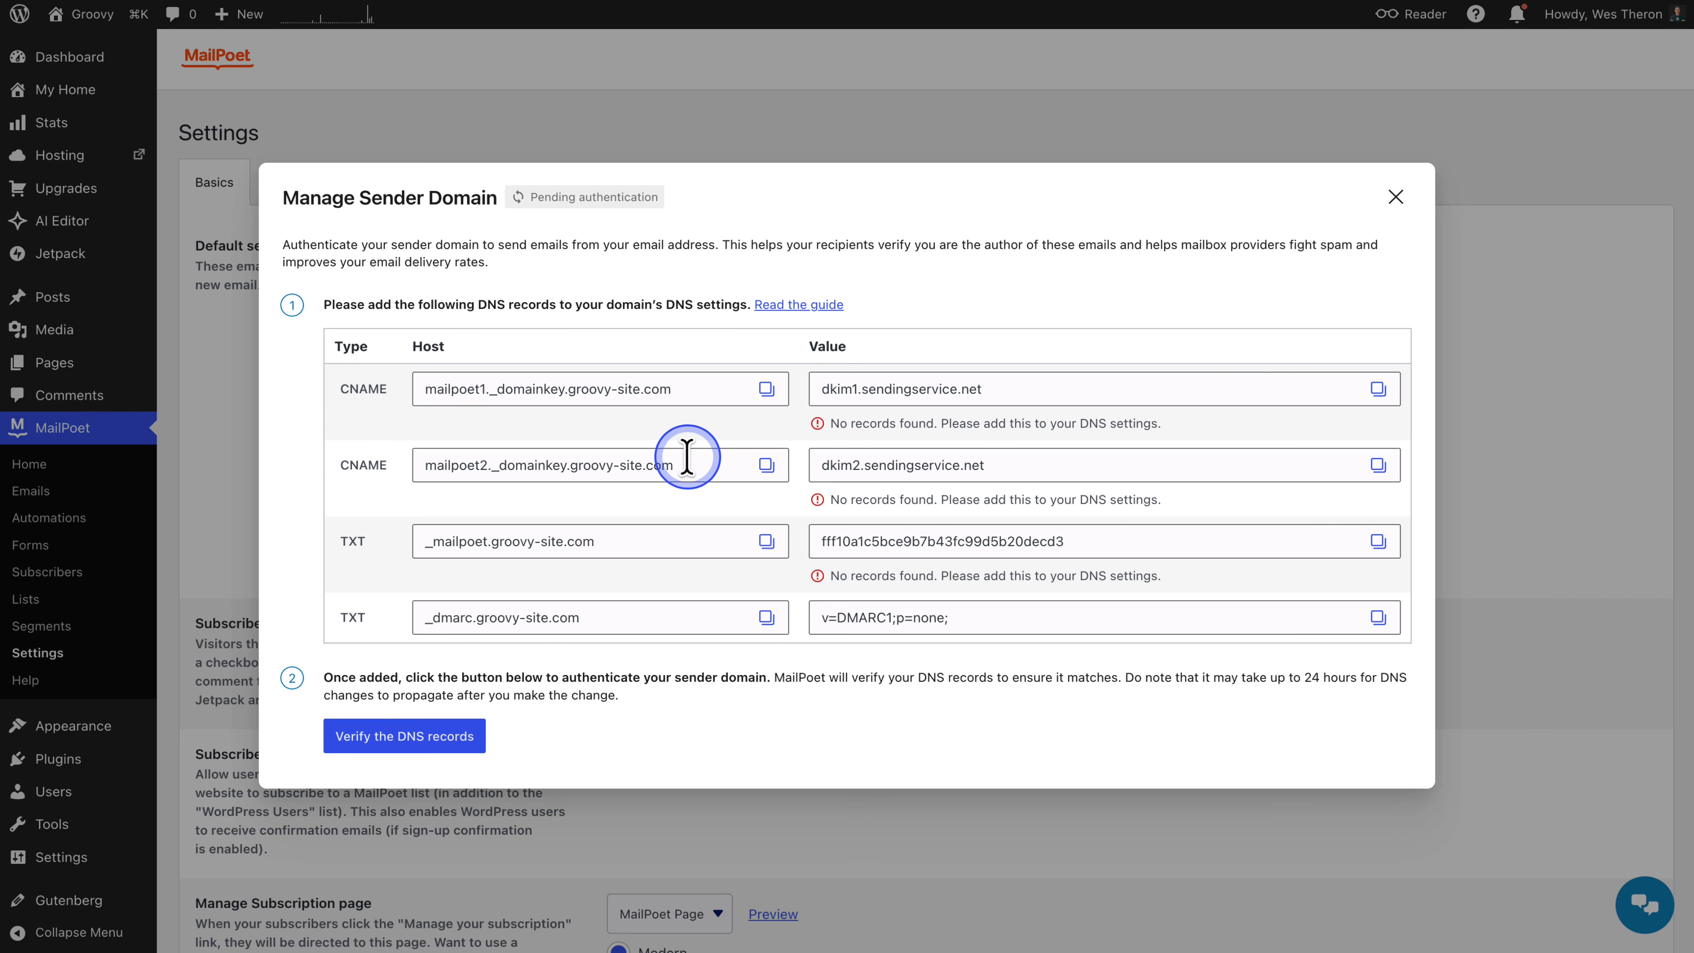
pyautogui.click(766, 389)
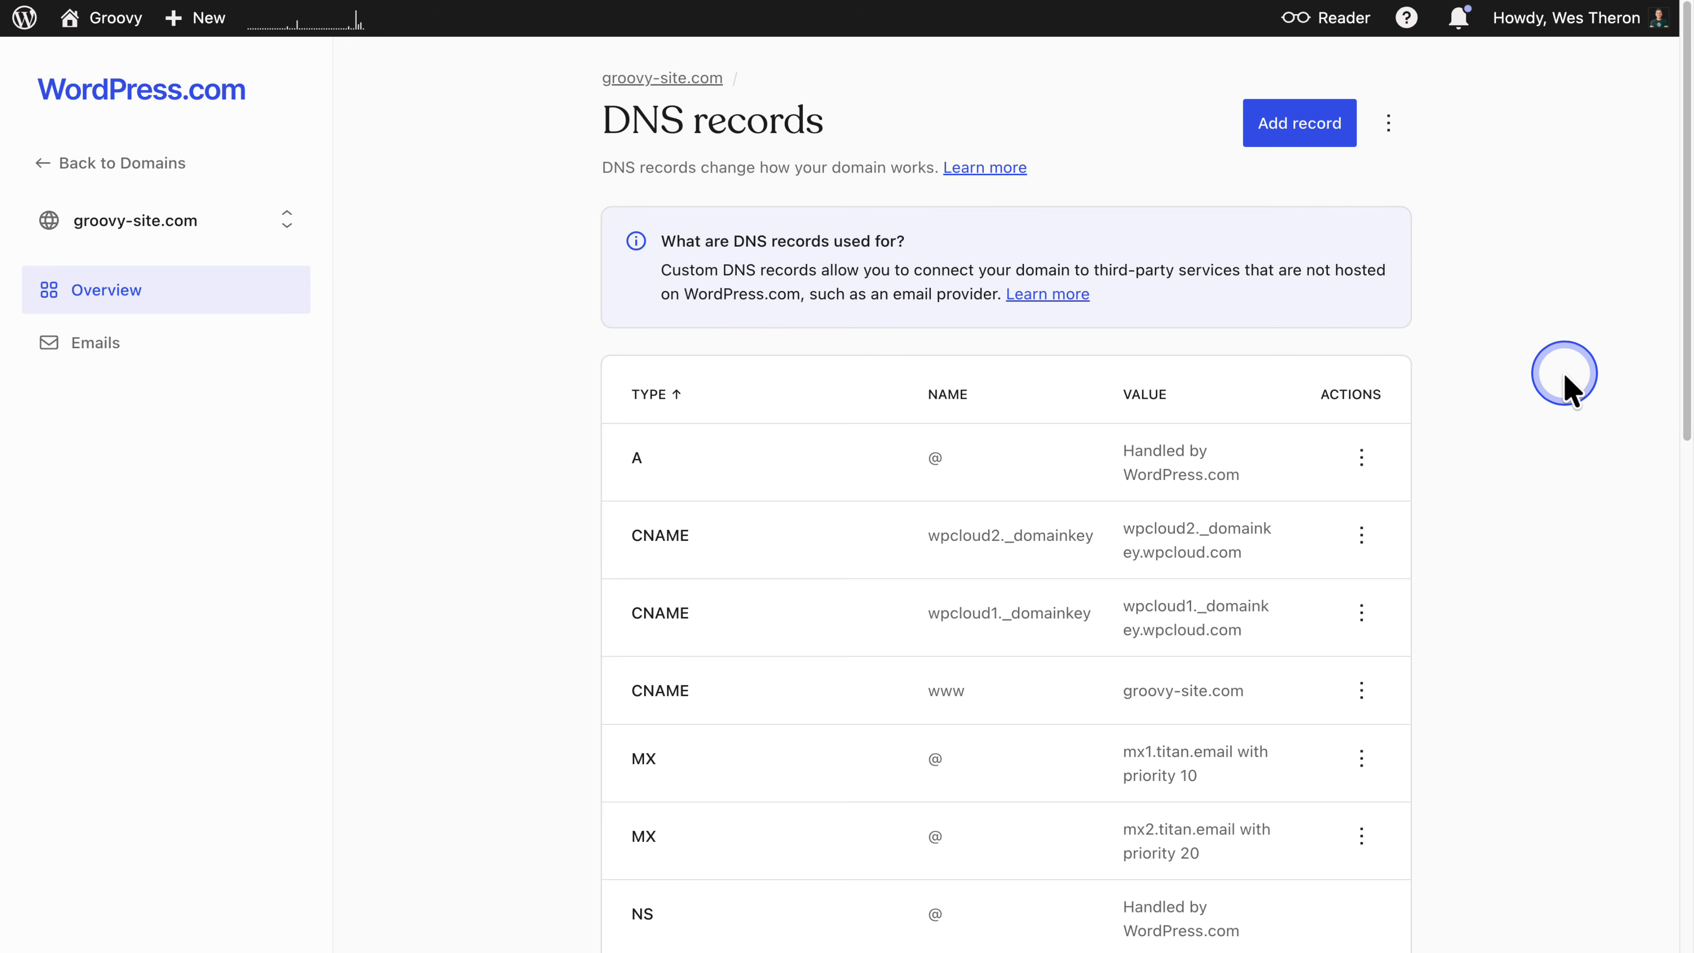
# - Add a new CNAME DNS record with the name mailpoet1._domainkey.groovy-site.com pasted in
pyautogui.click(1288, 126)
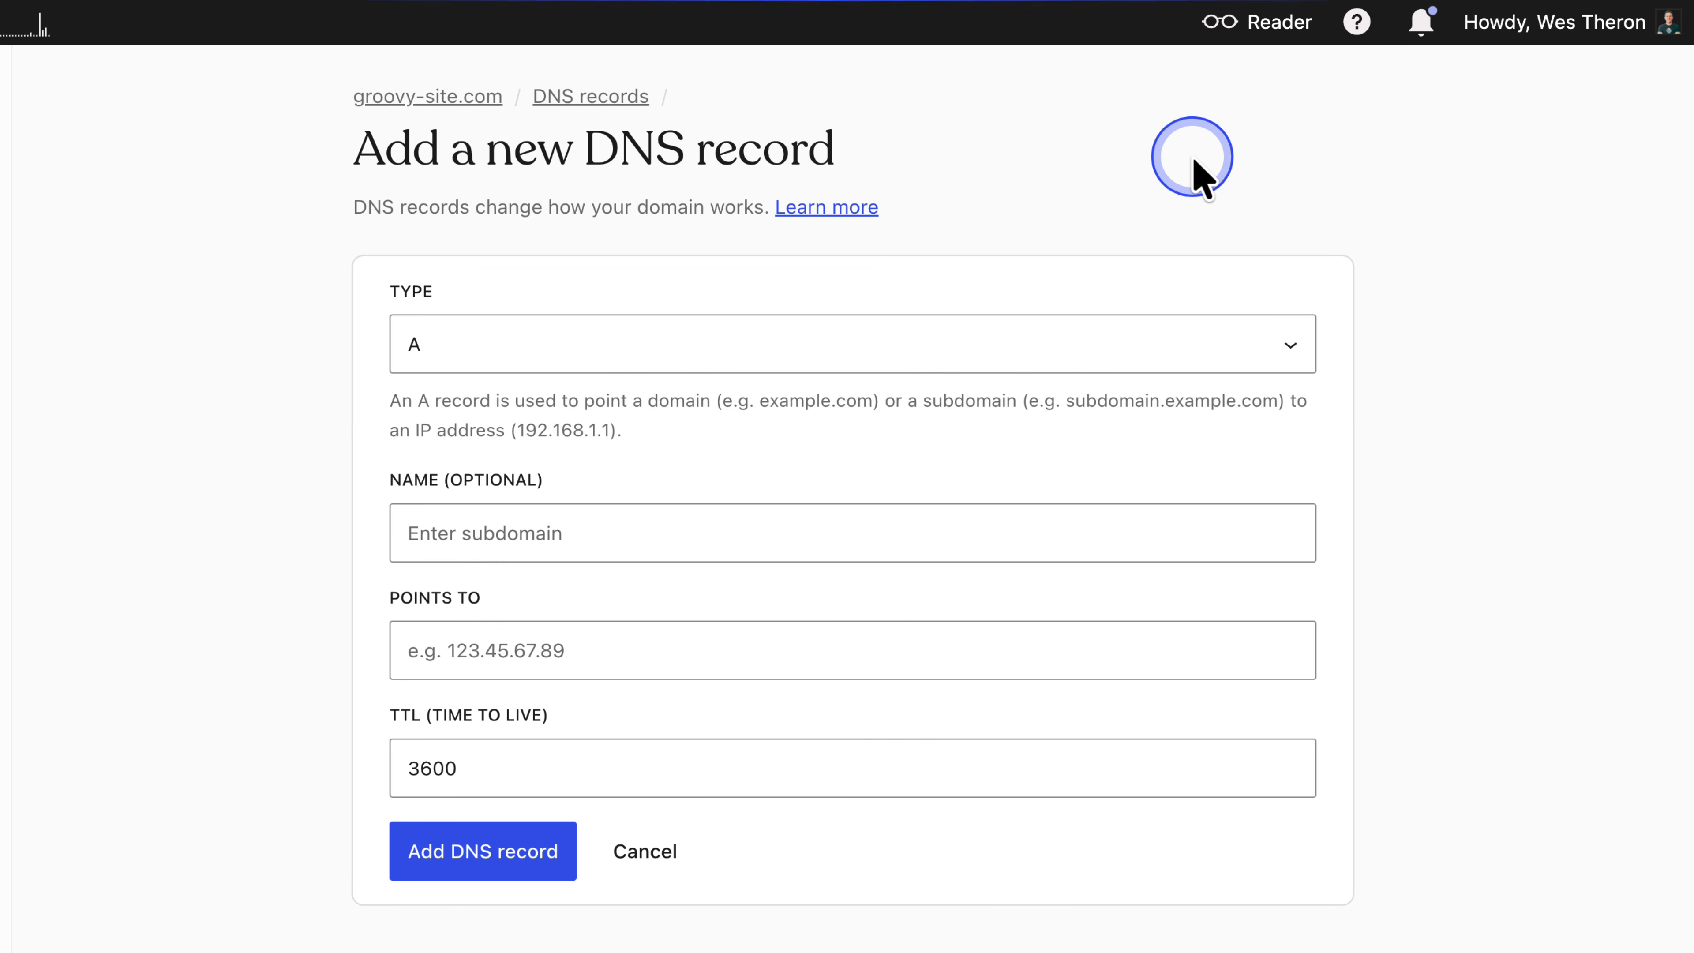
pyautogui.click(1176, 357)
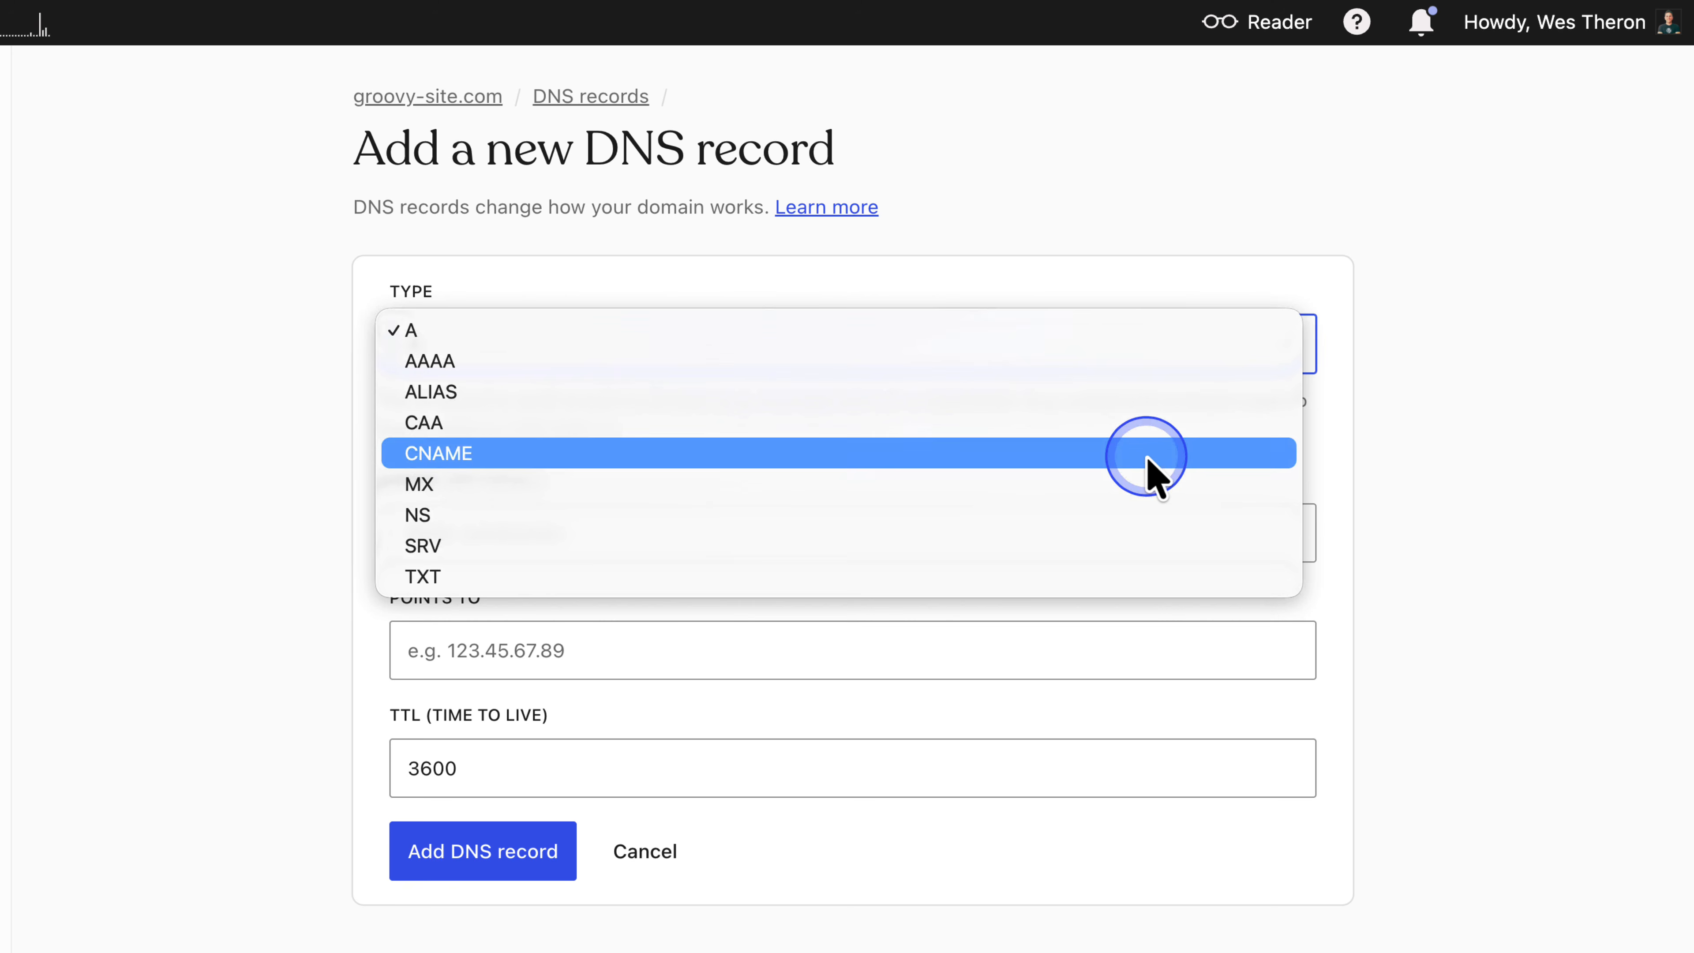
pyautogui.click(1145, 457)
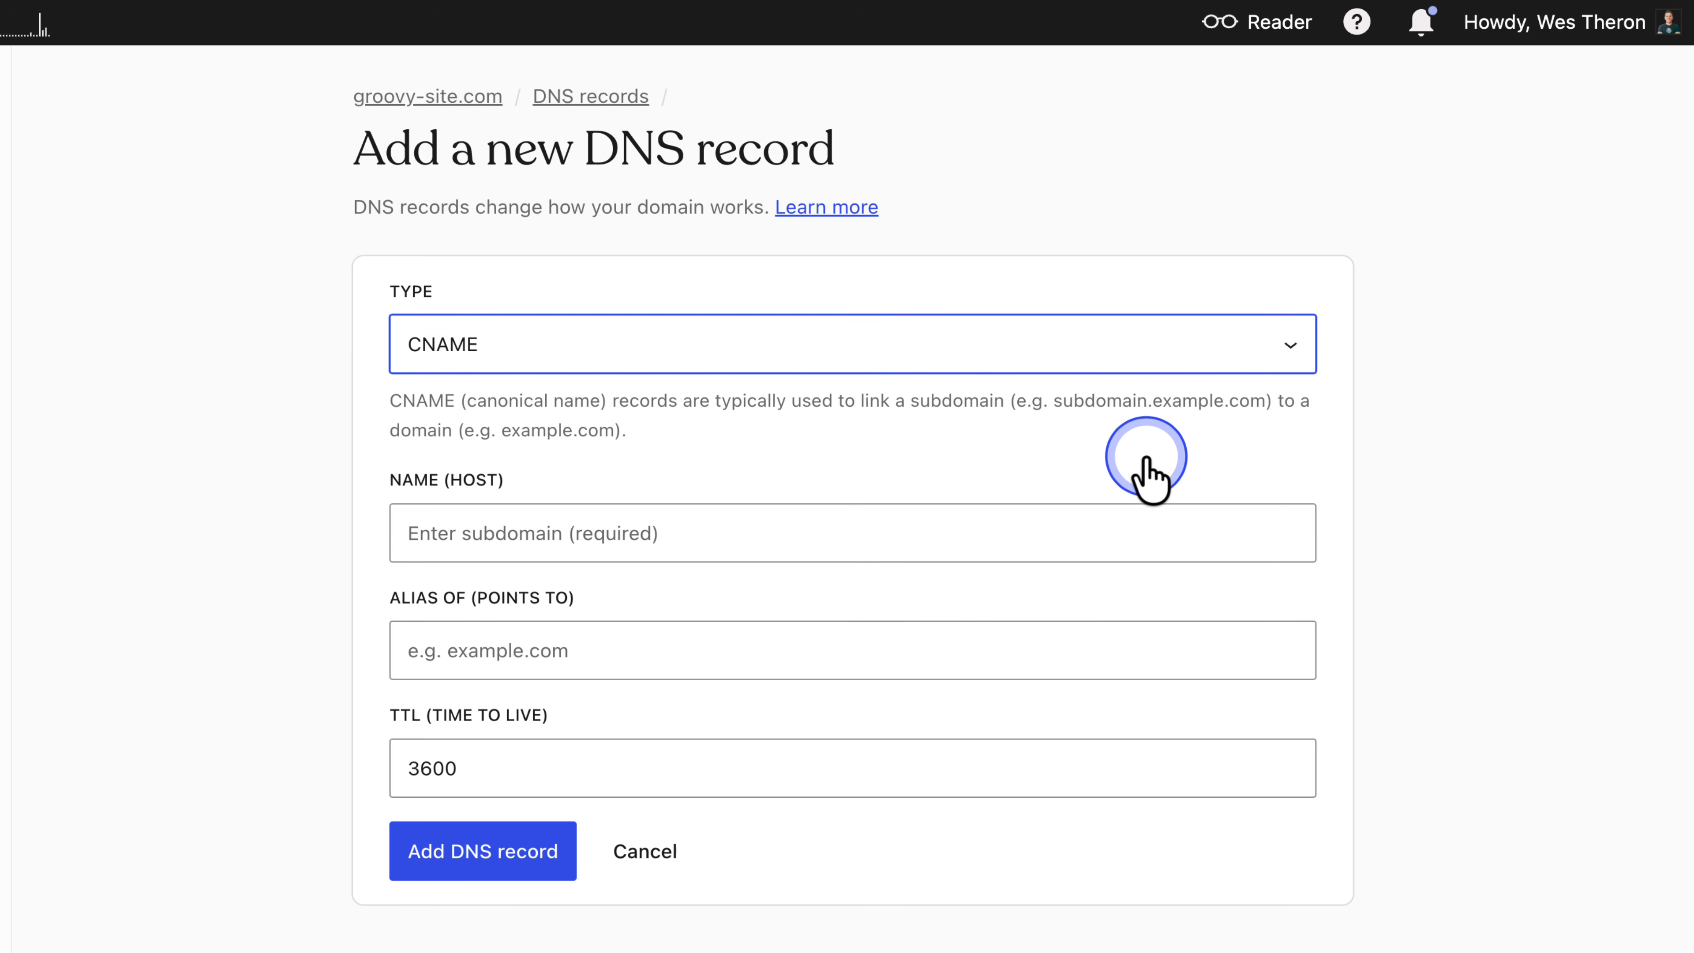
pyautogui.click(1128, 533)
pyautogui.press('super+v')
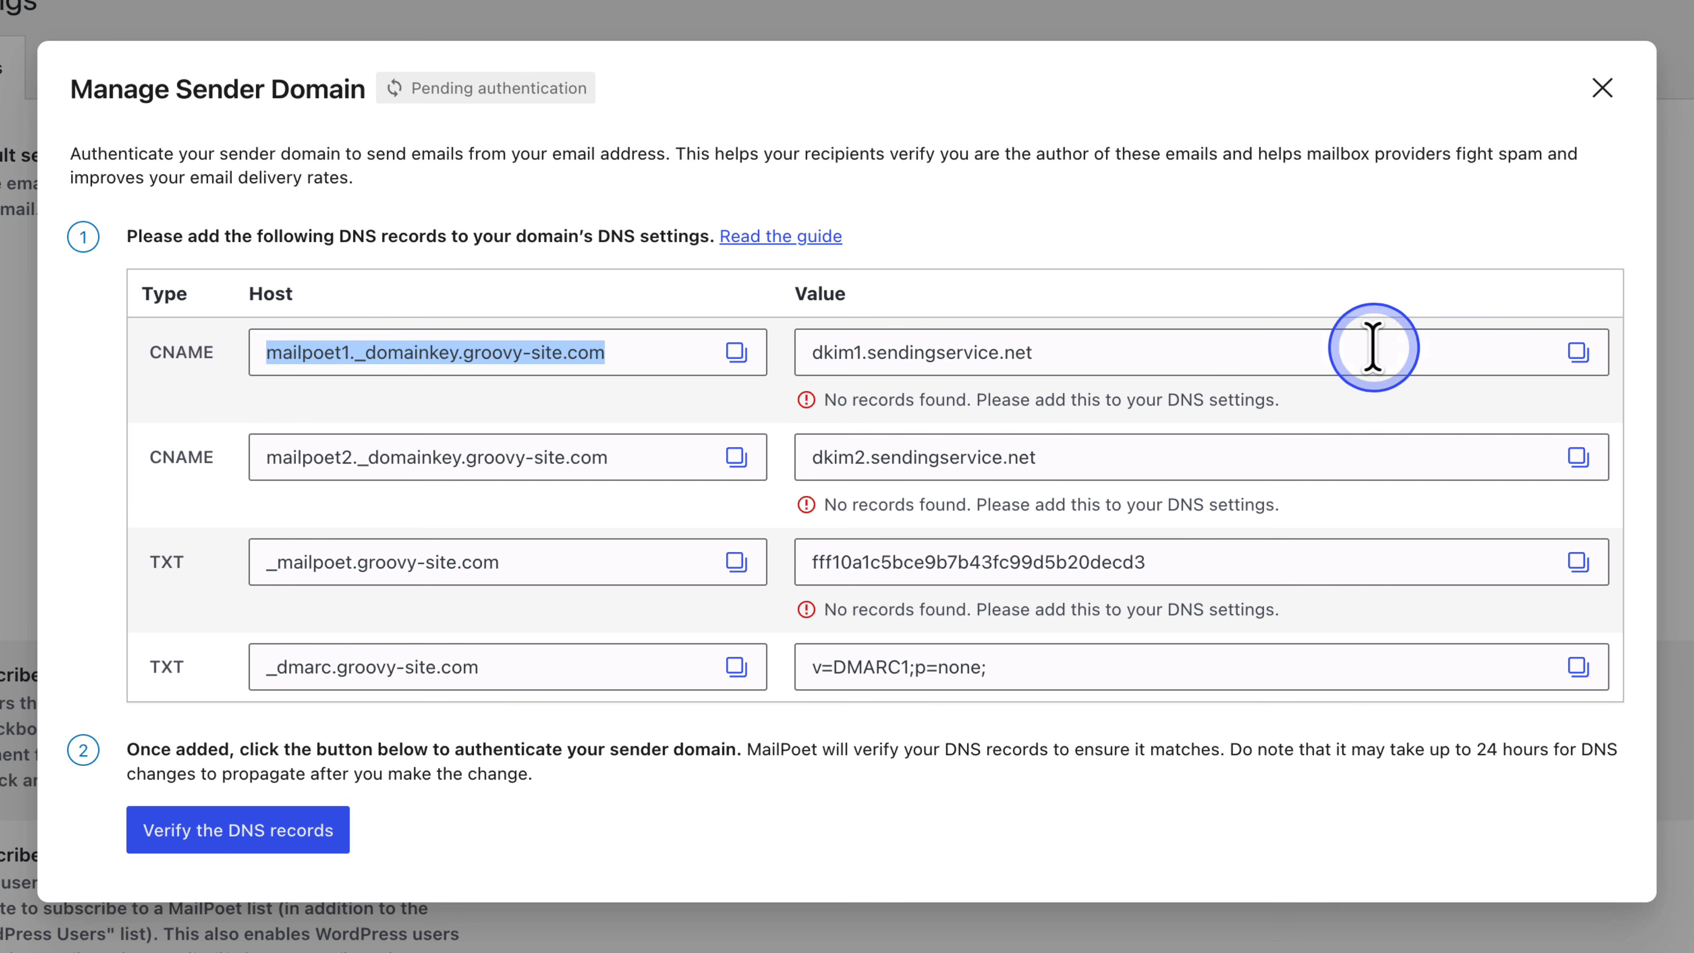
# - Paste dkim1.sendingservice.net as the record's alias, add the record, and verify the DNS records in MailPoet
pyautogui.click(1577, 352)
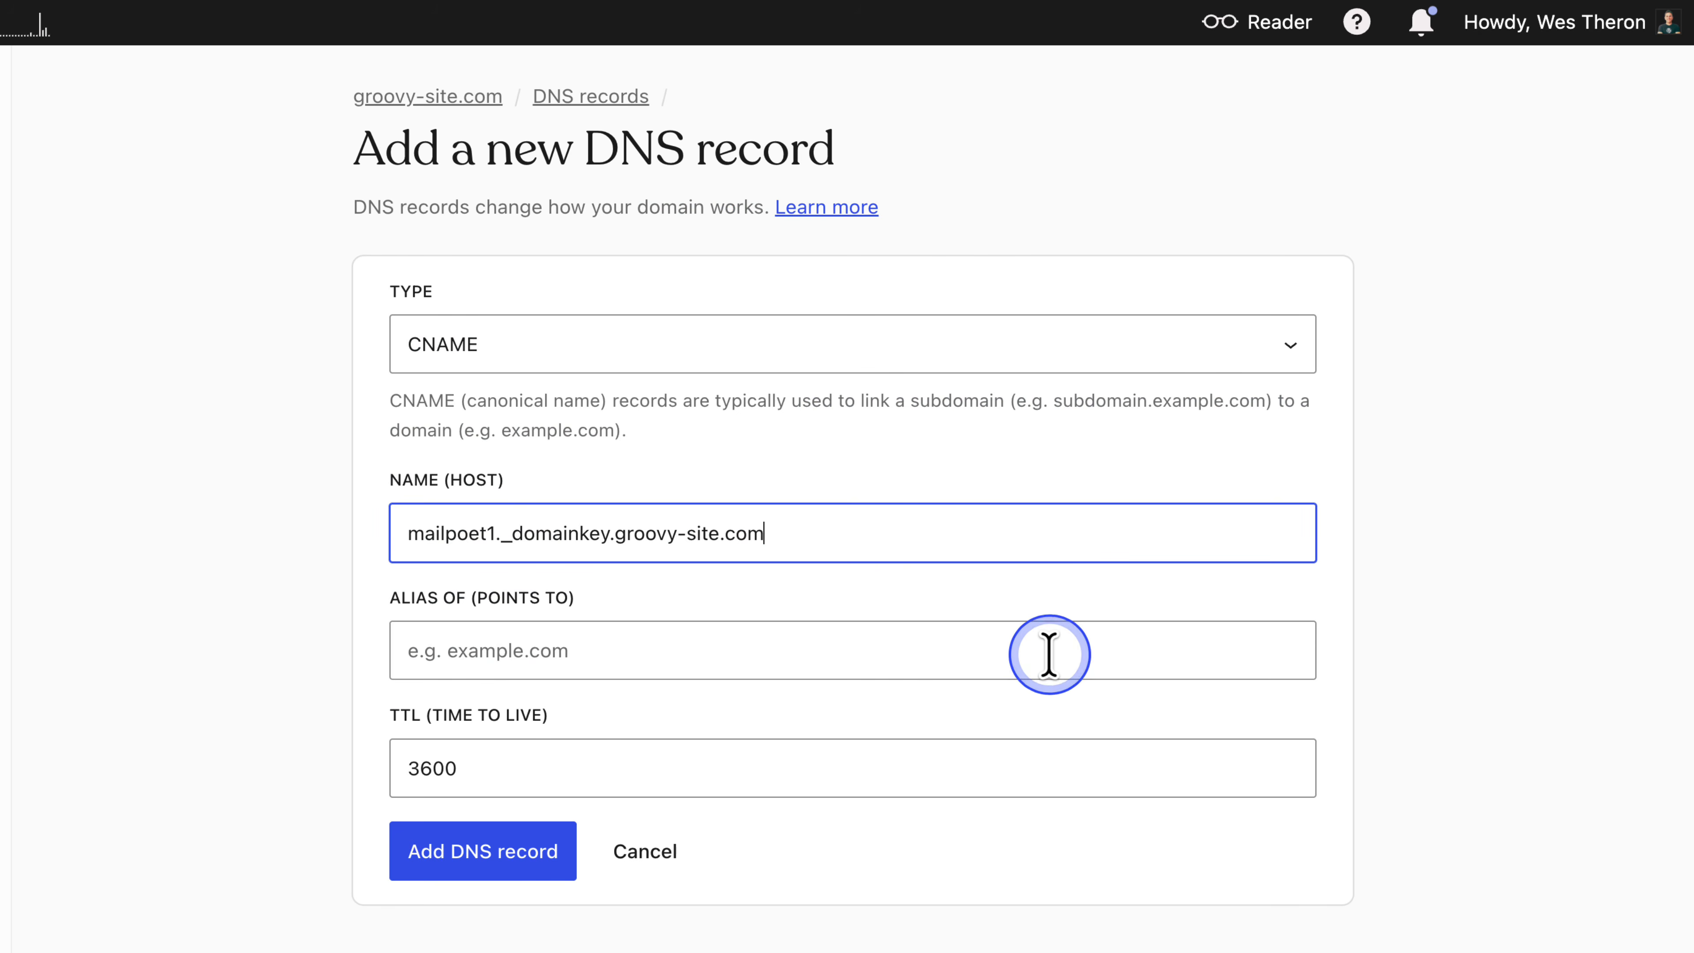
pyautogui.click(1049, 652)
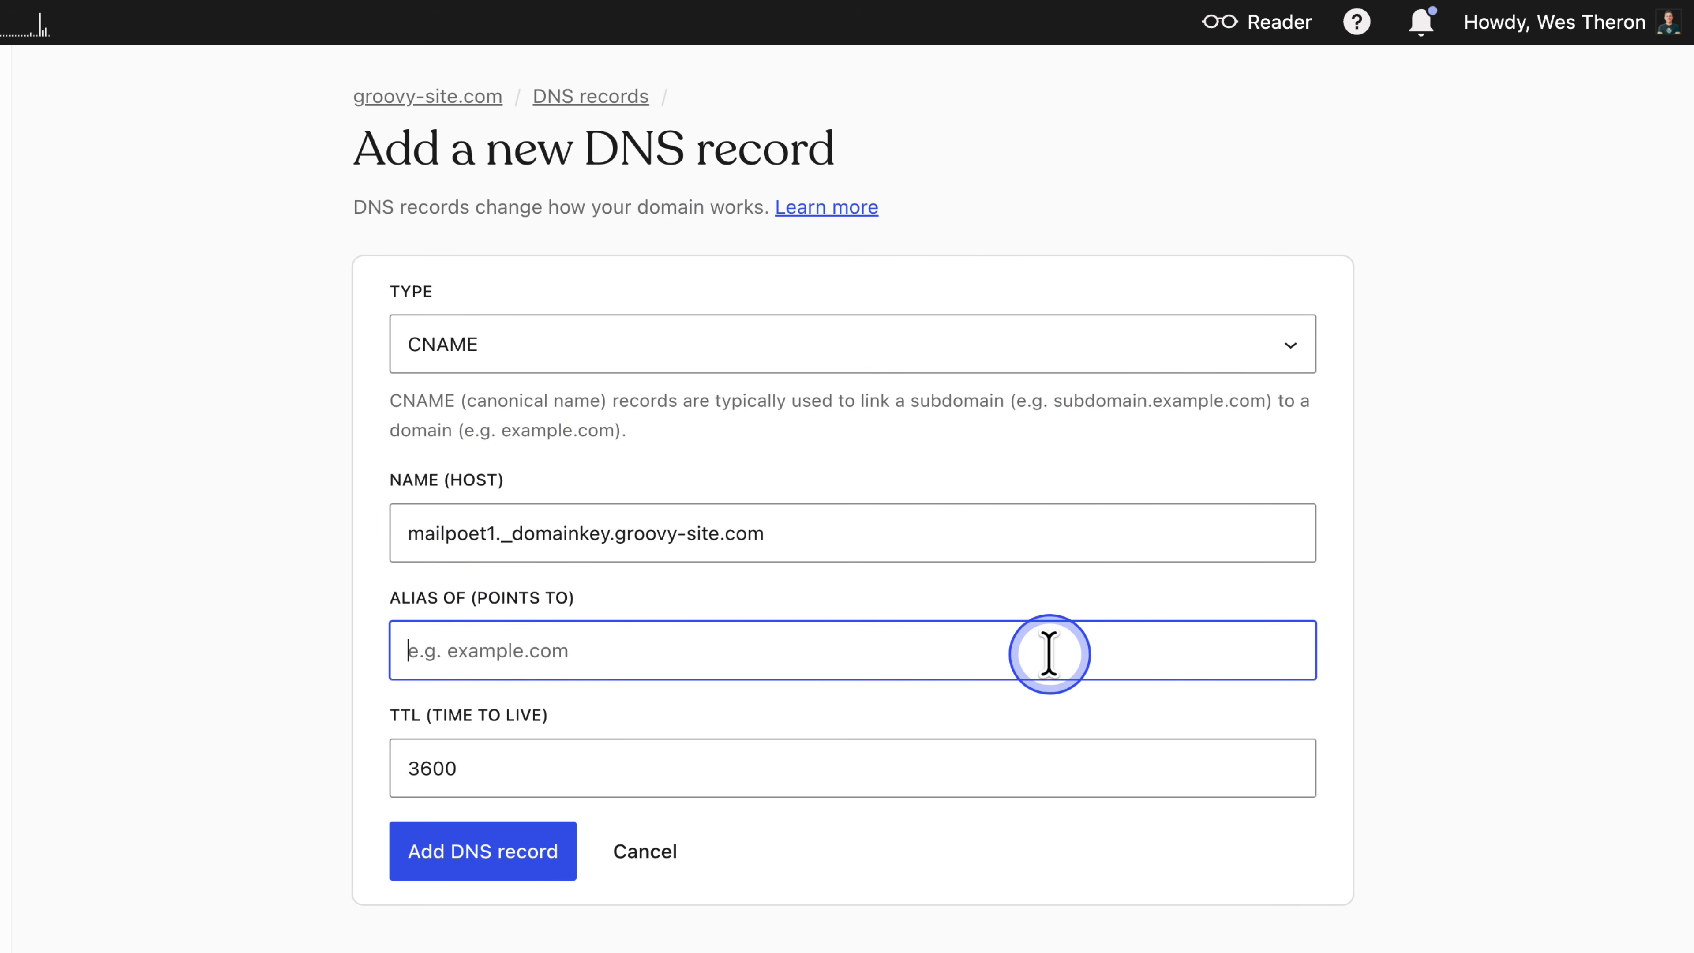
pyautogui.press('super+v')
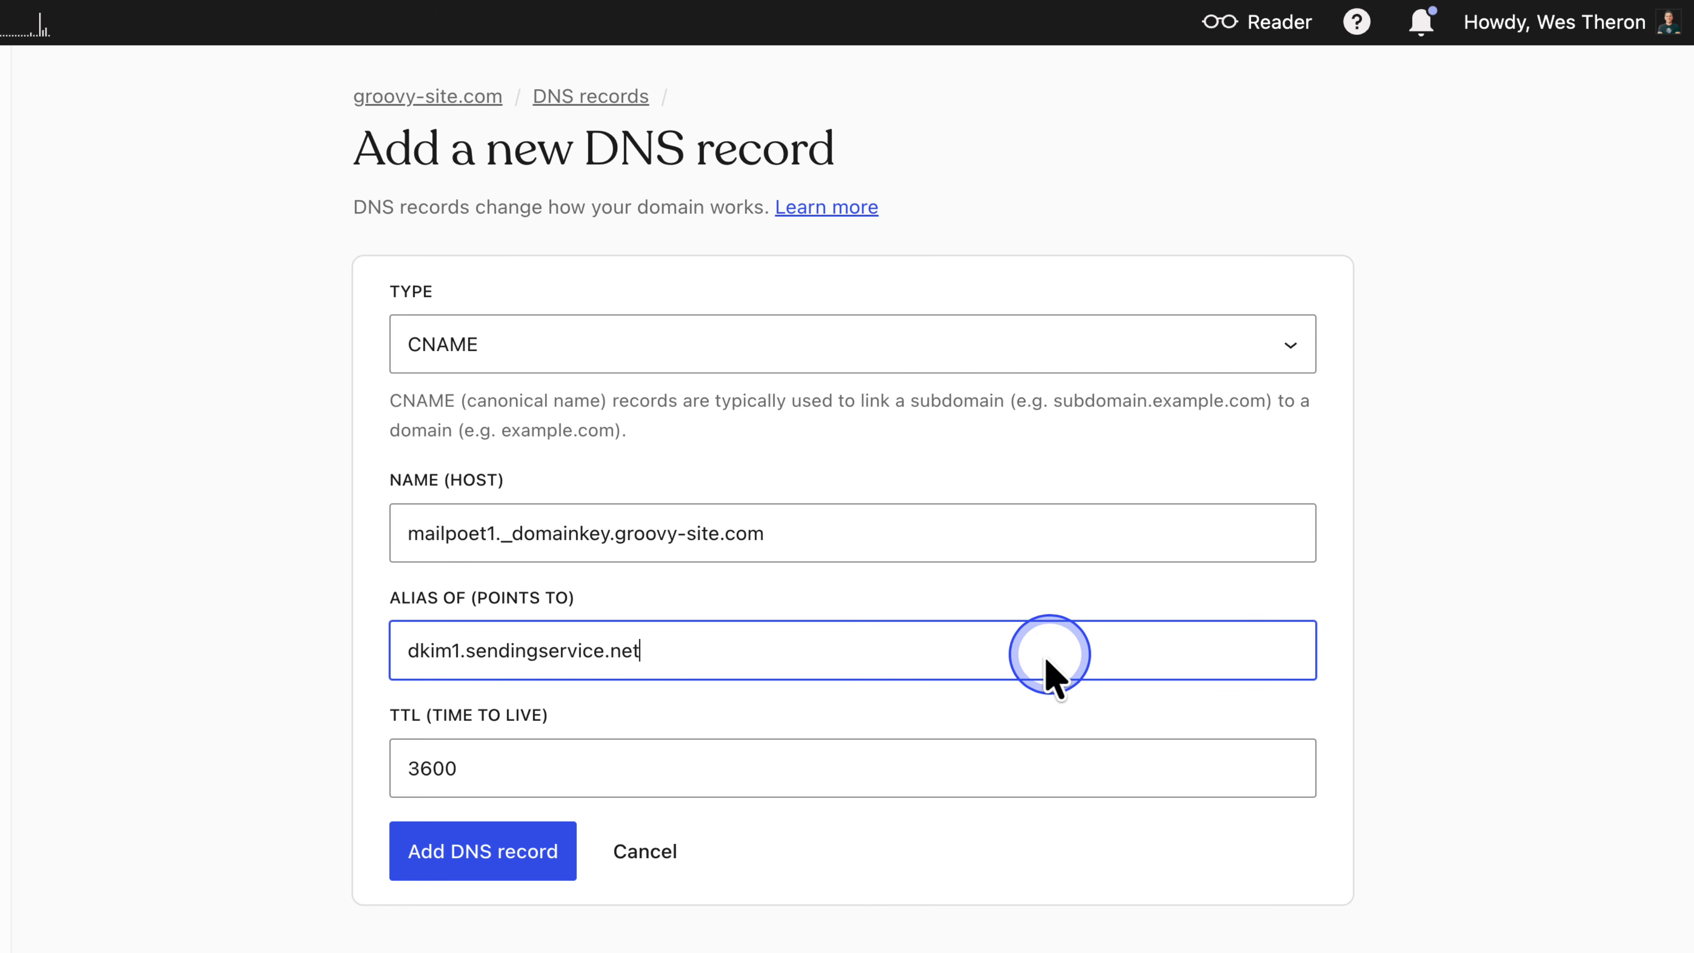
pyautogui.click(471, 850)
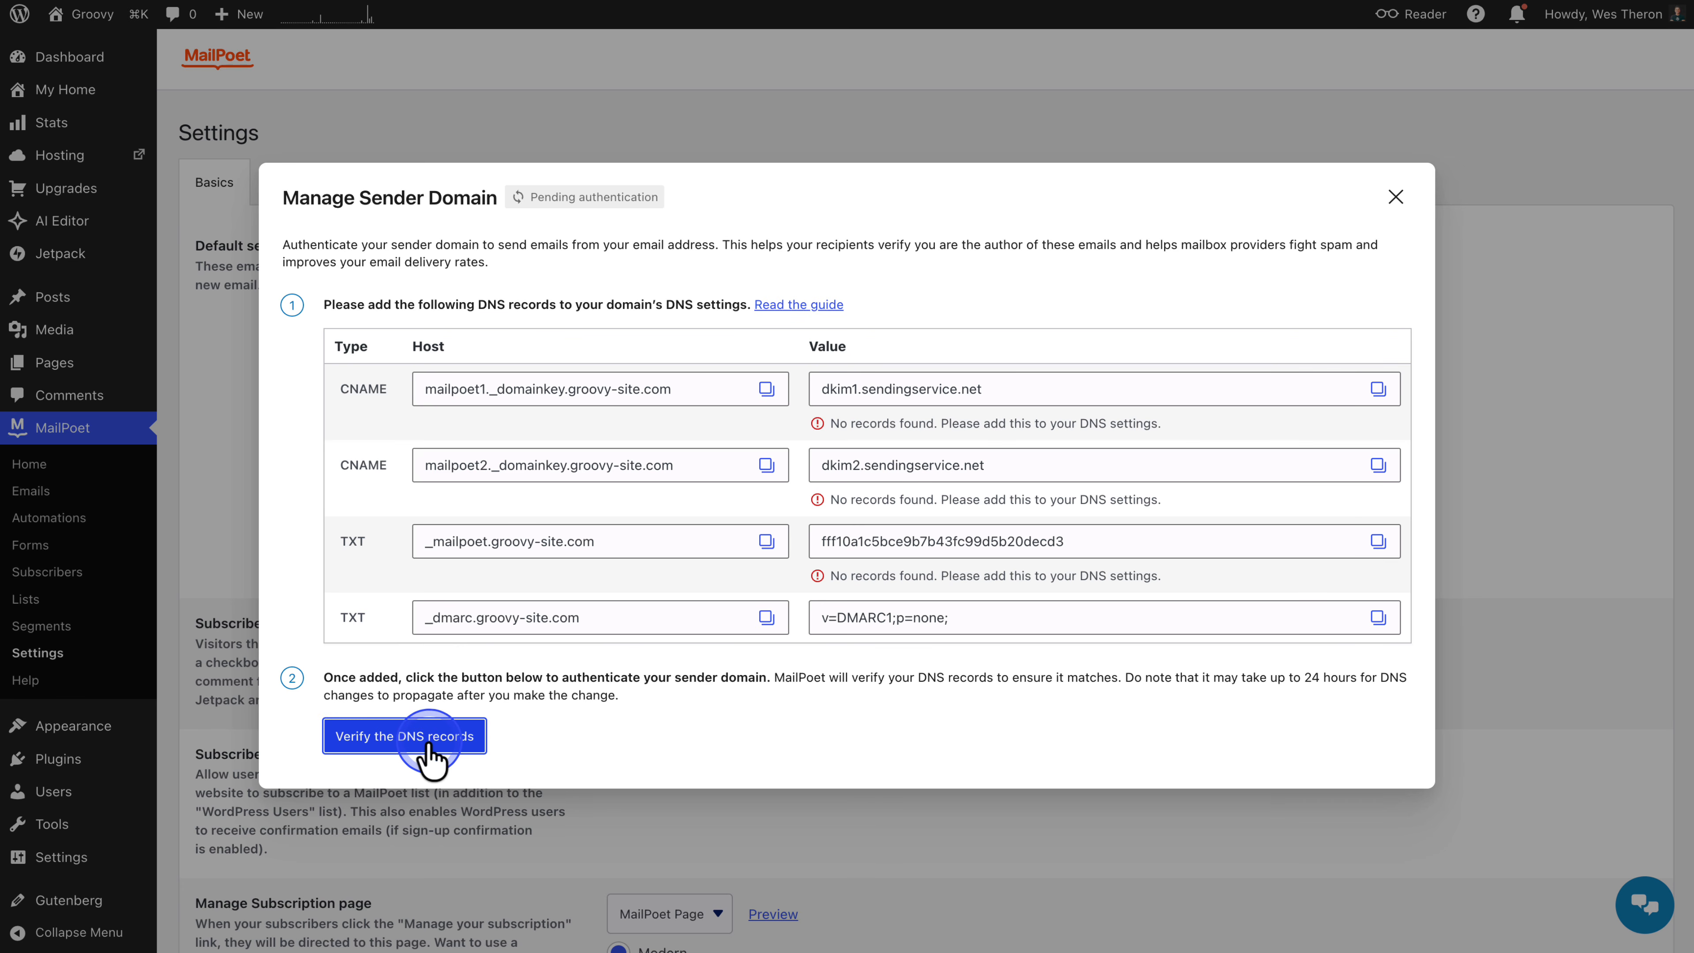
pyautogui.click(428, 744)
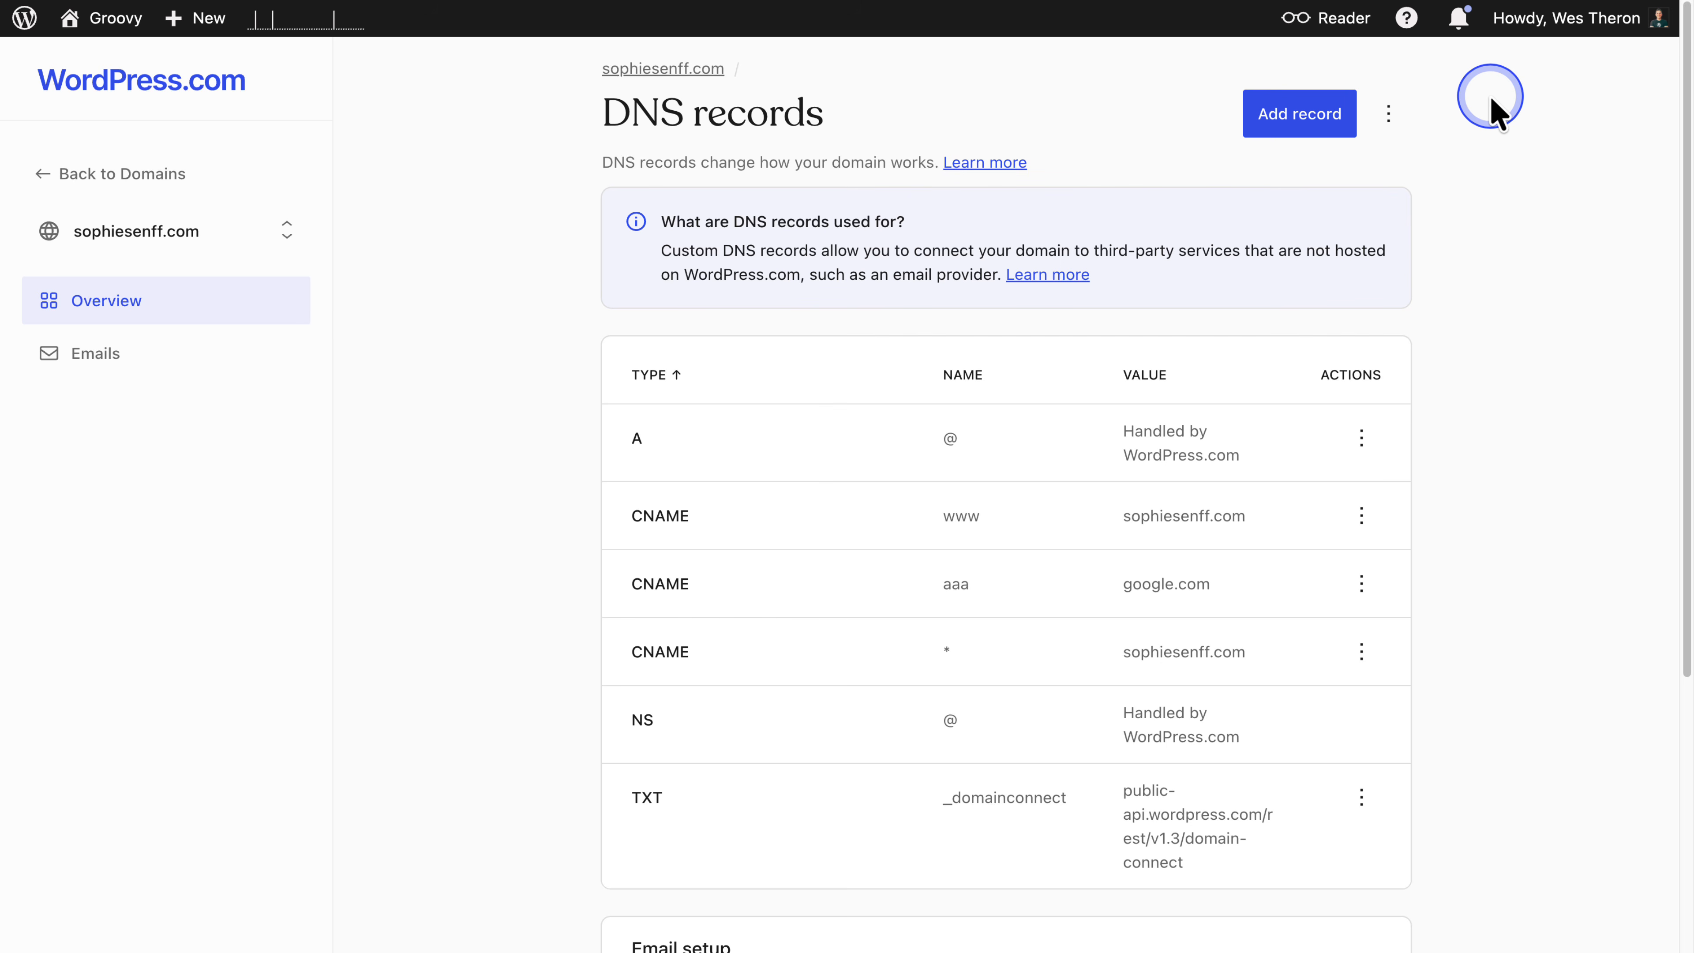
# - Copy the Google domain verification token and paste it into the domain's Google Workspace email setup, then set it up
pyautogui.scroll(-5, 1491, 107)
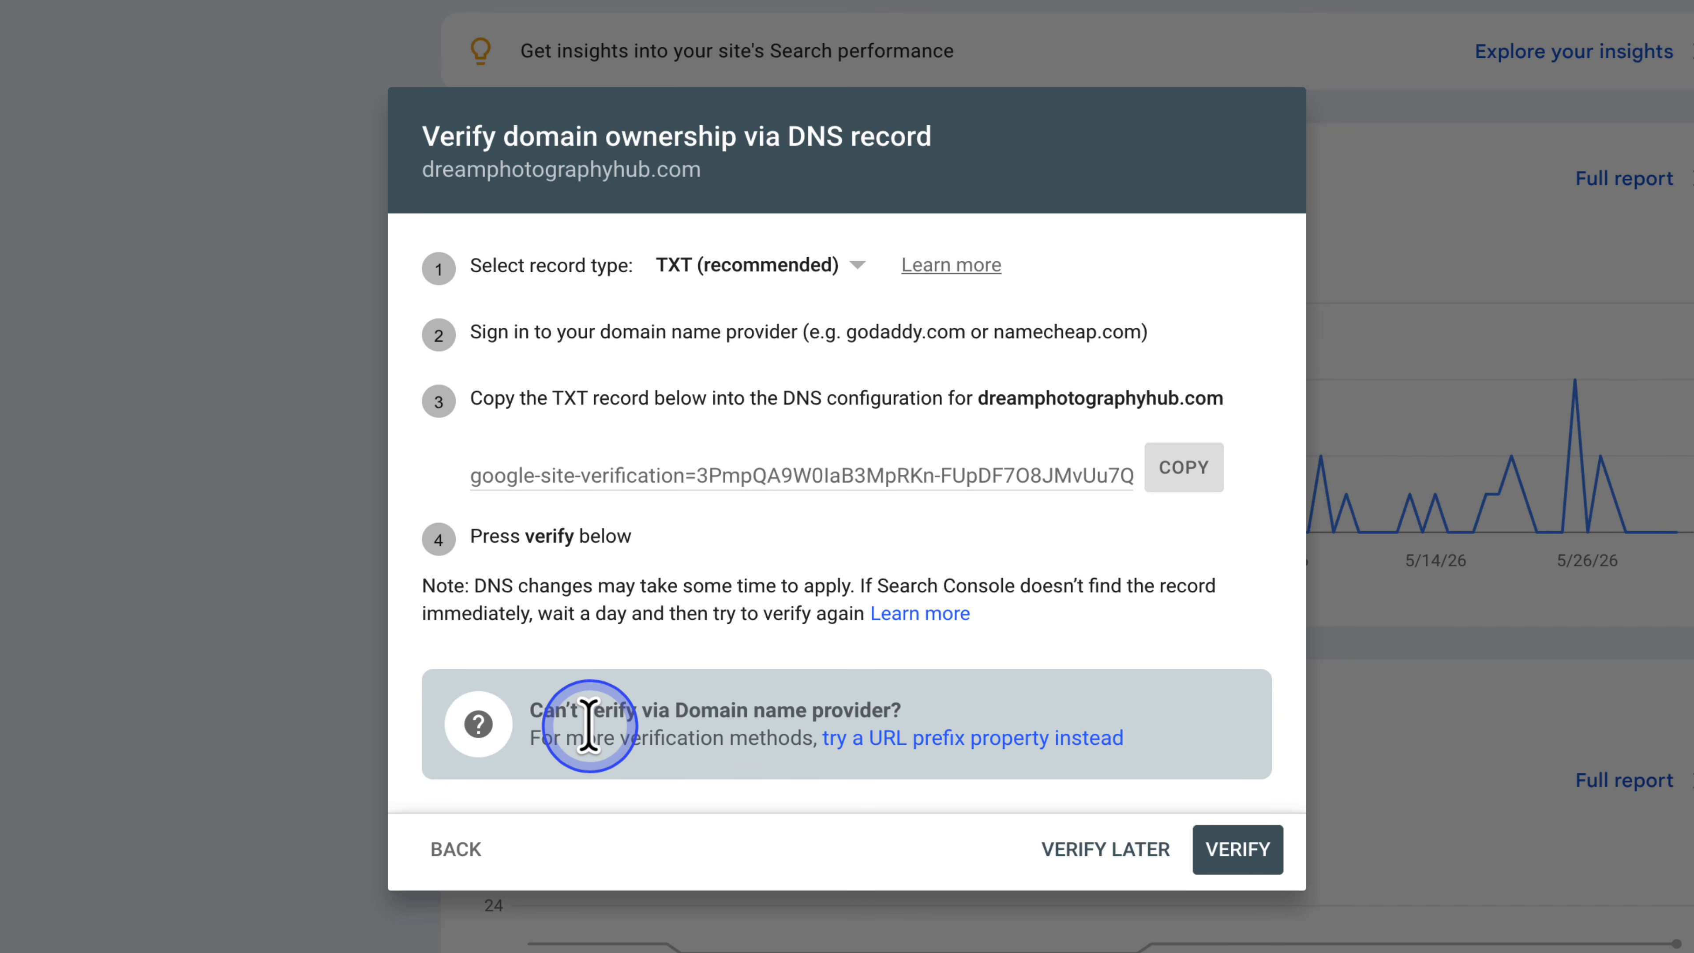
pyautogui.click(1189, 467)
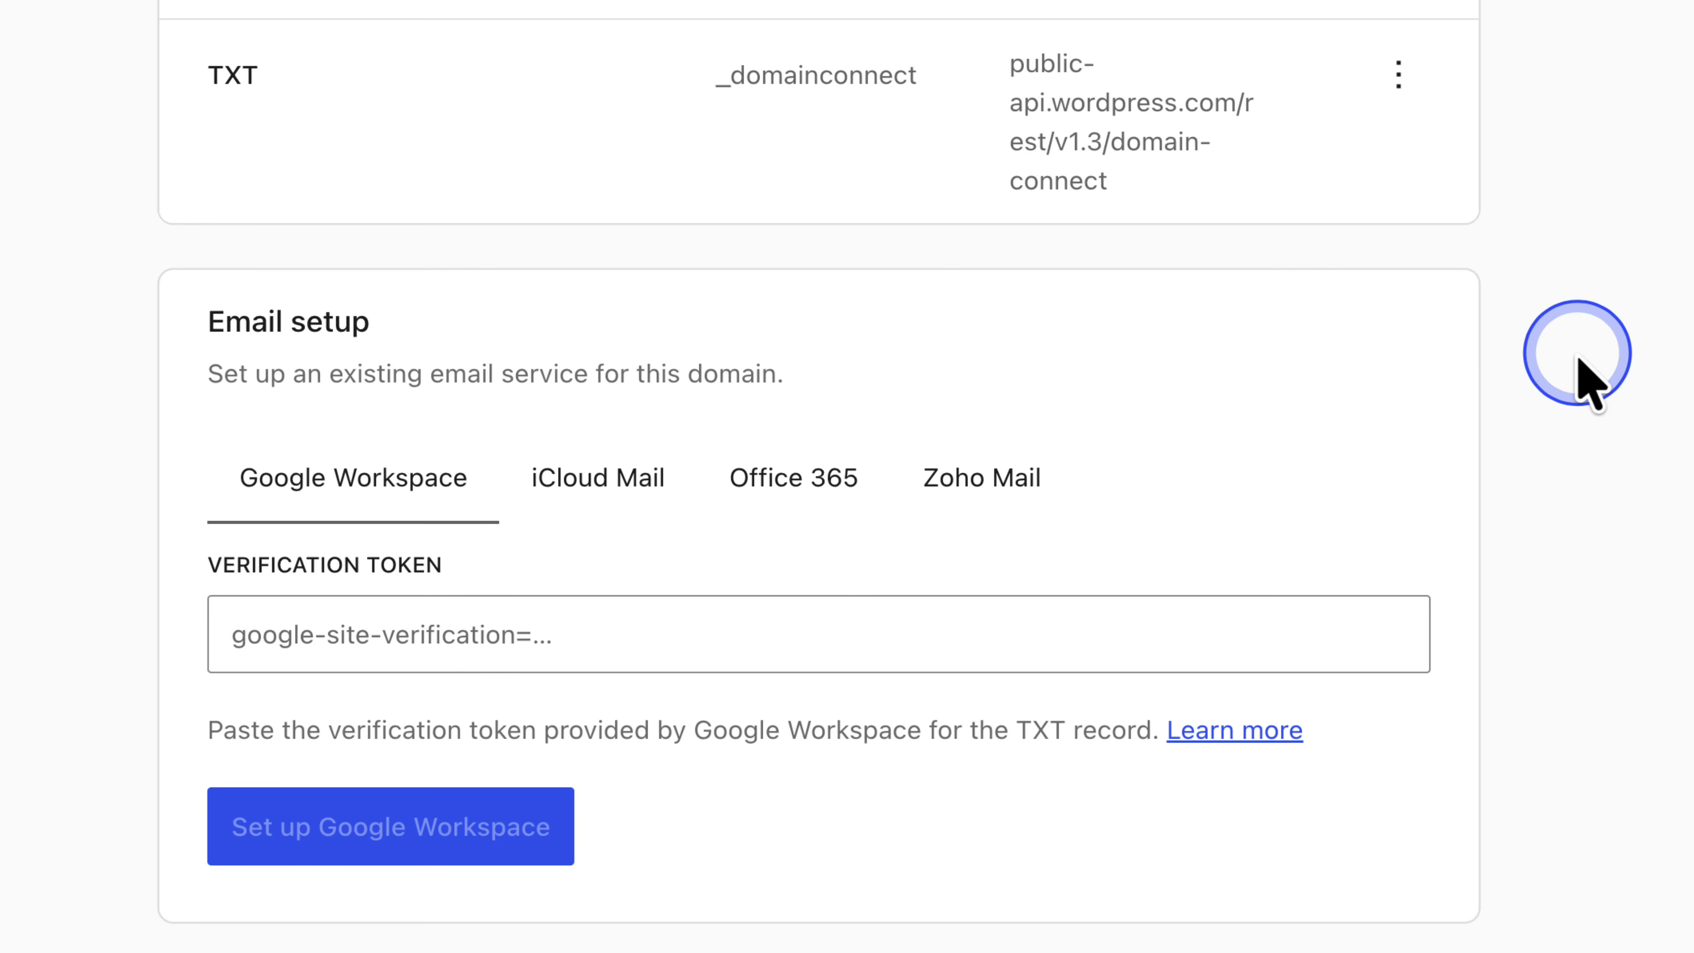
pyautogui.click(265, 639)
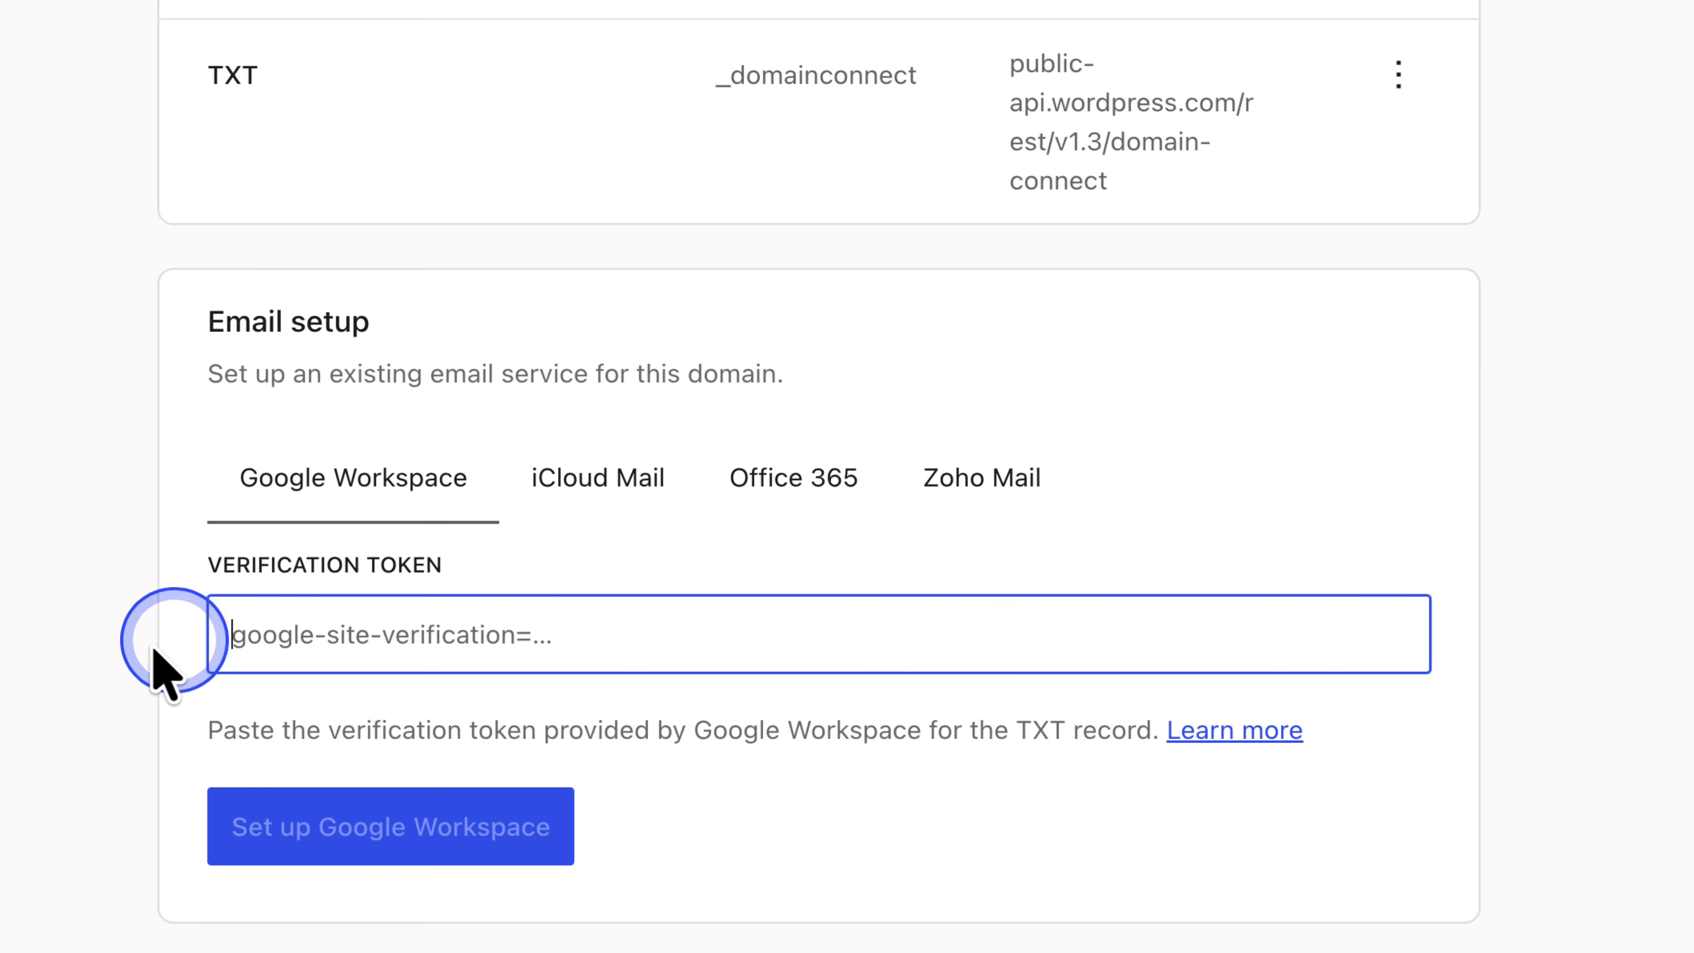
pyautogui.press('super+v')
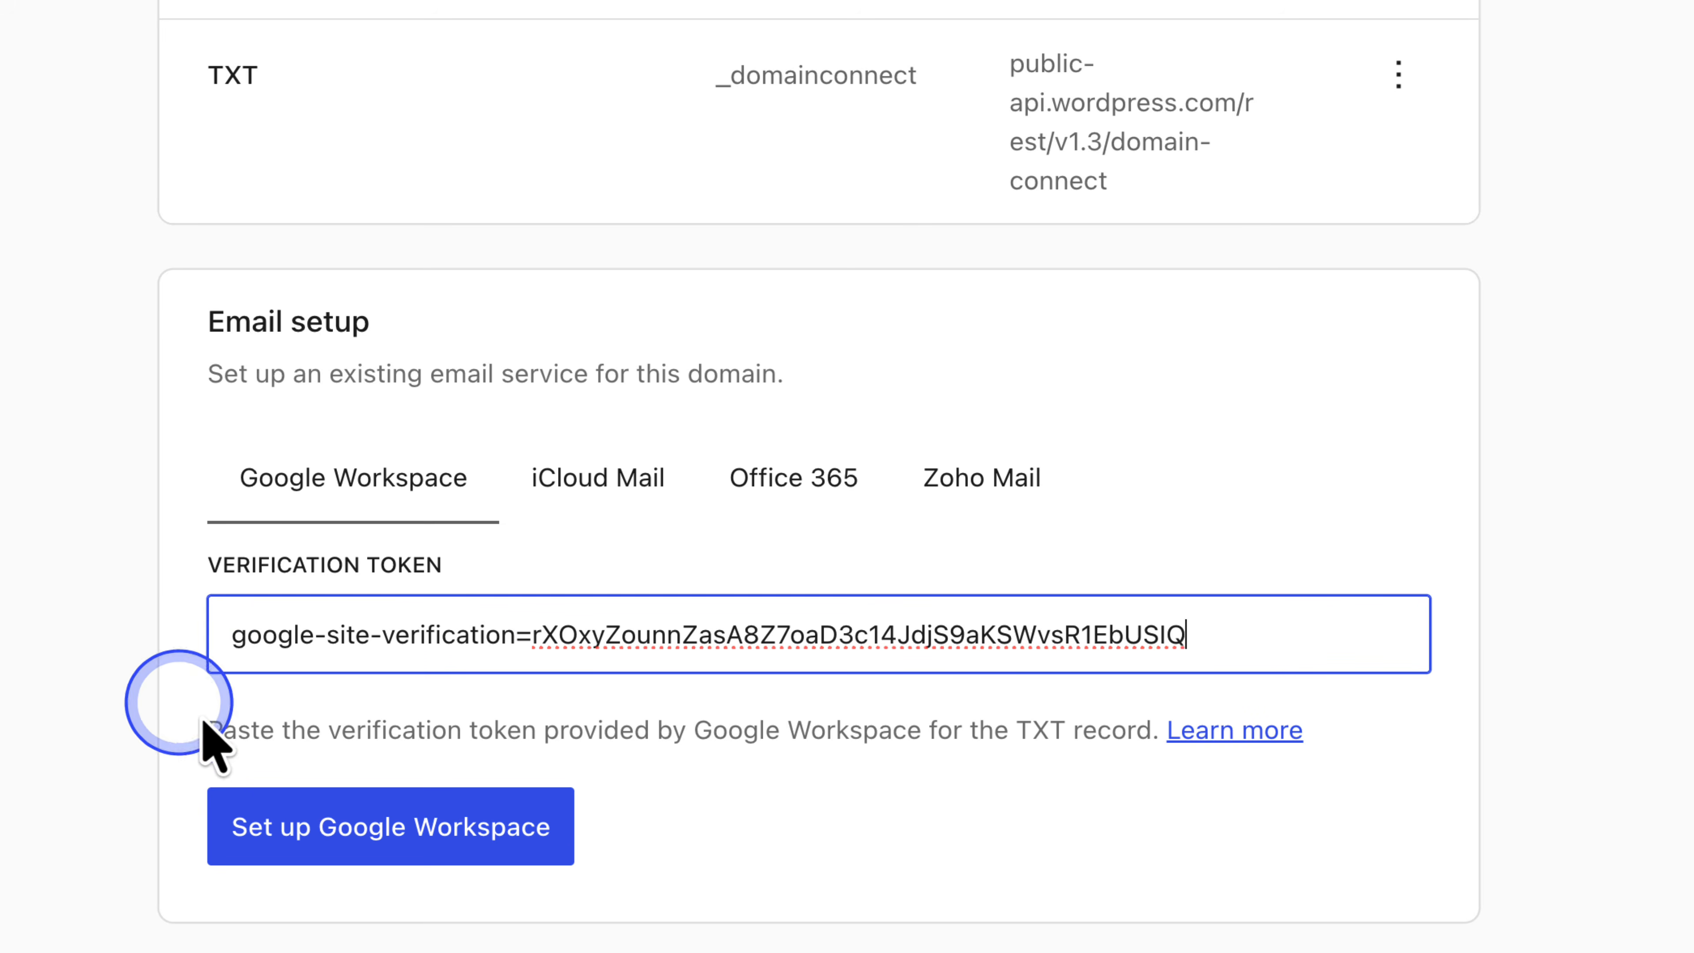
pyautogui.click(378, 831)
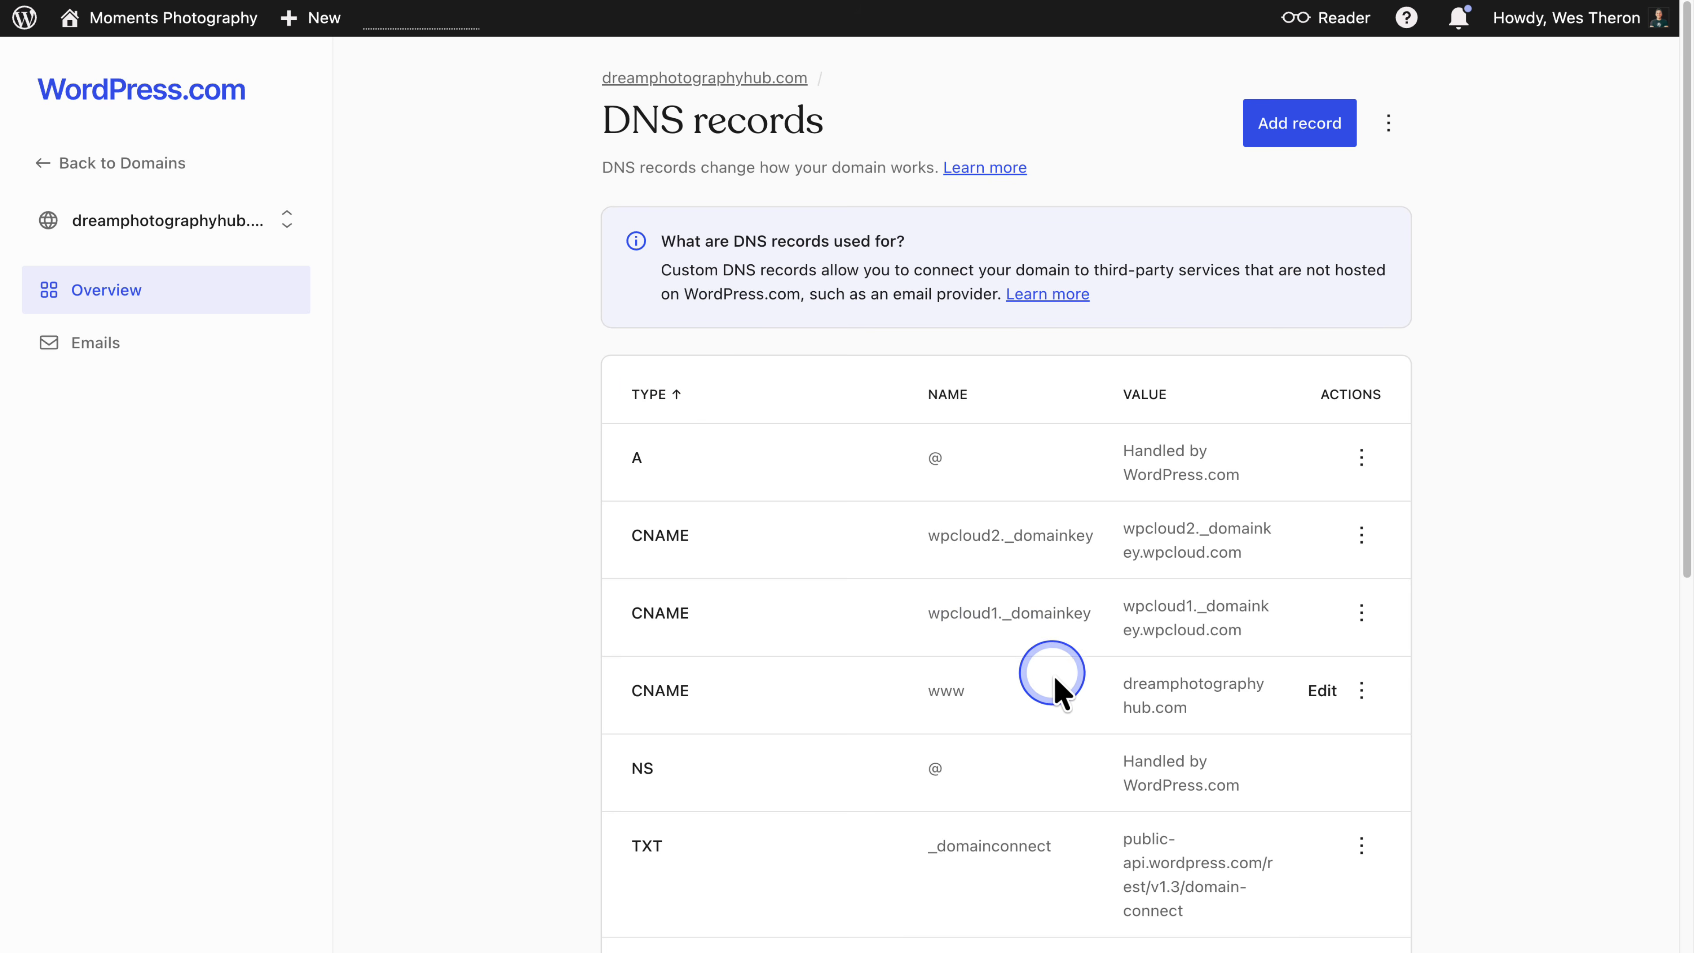
# - Open the www CNAME record for editing and update it
pyautogui.click(1320, 691)
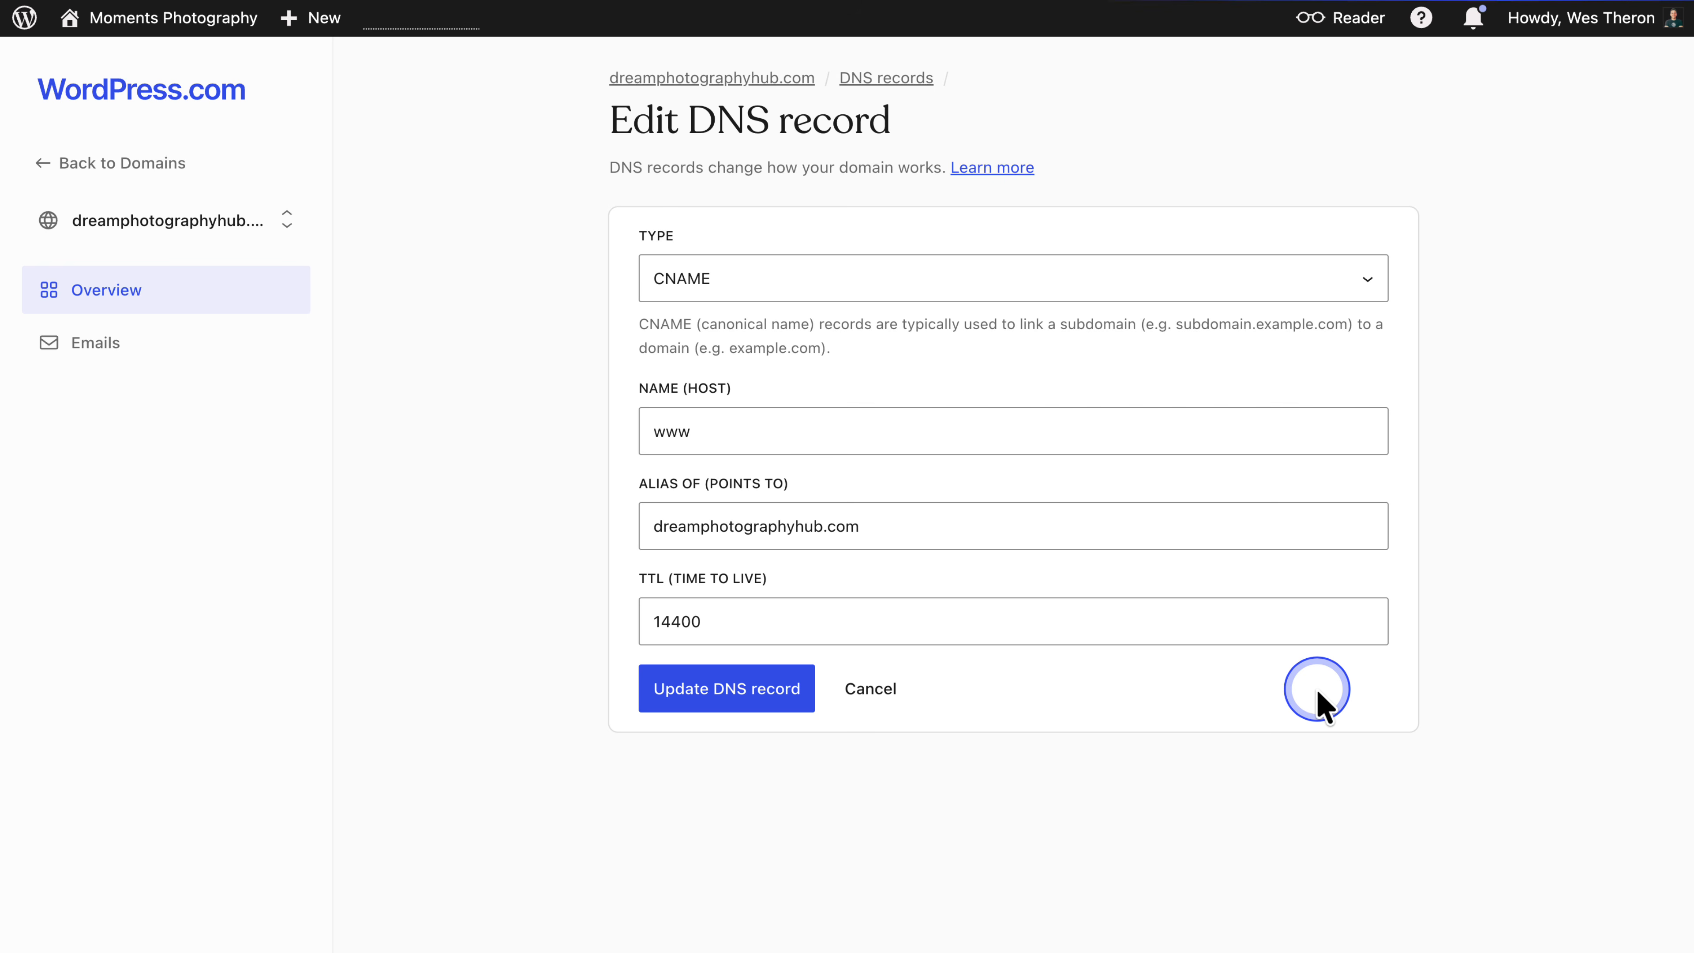
pyautogui.click(734, 694)
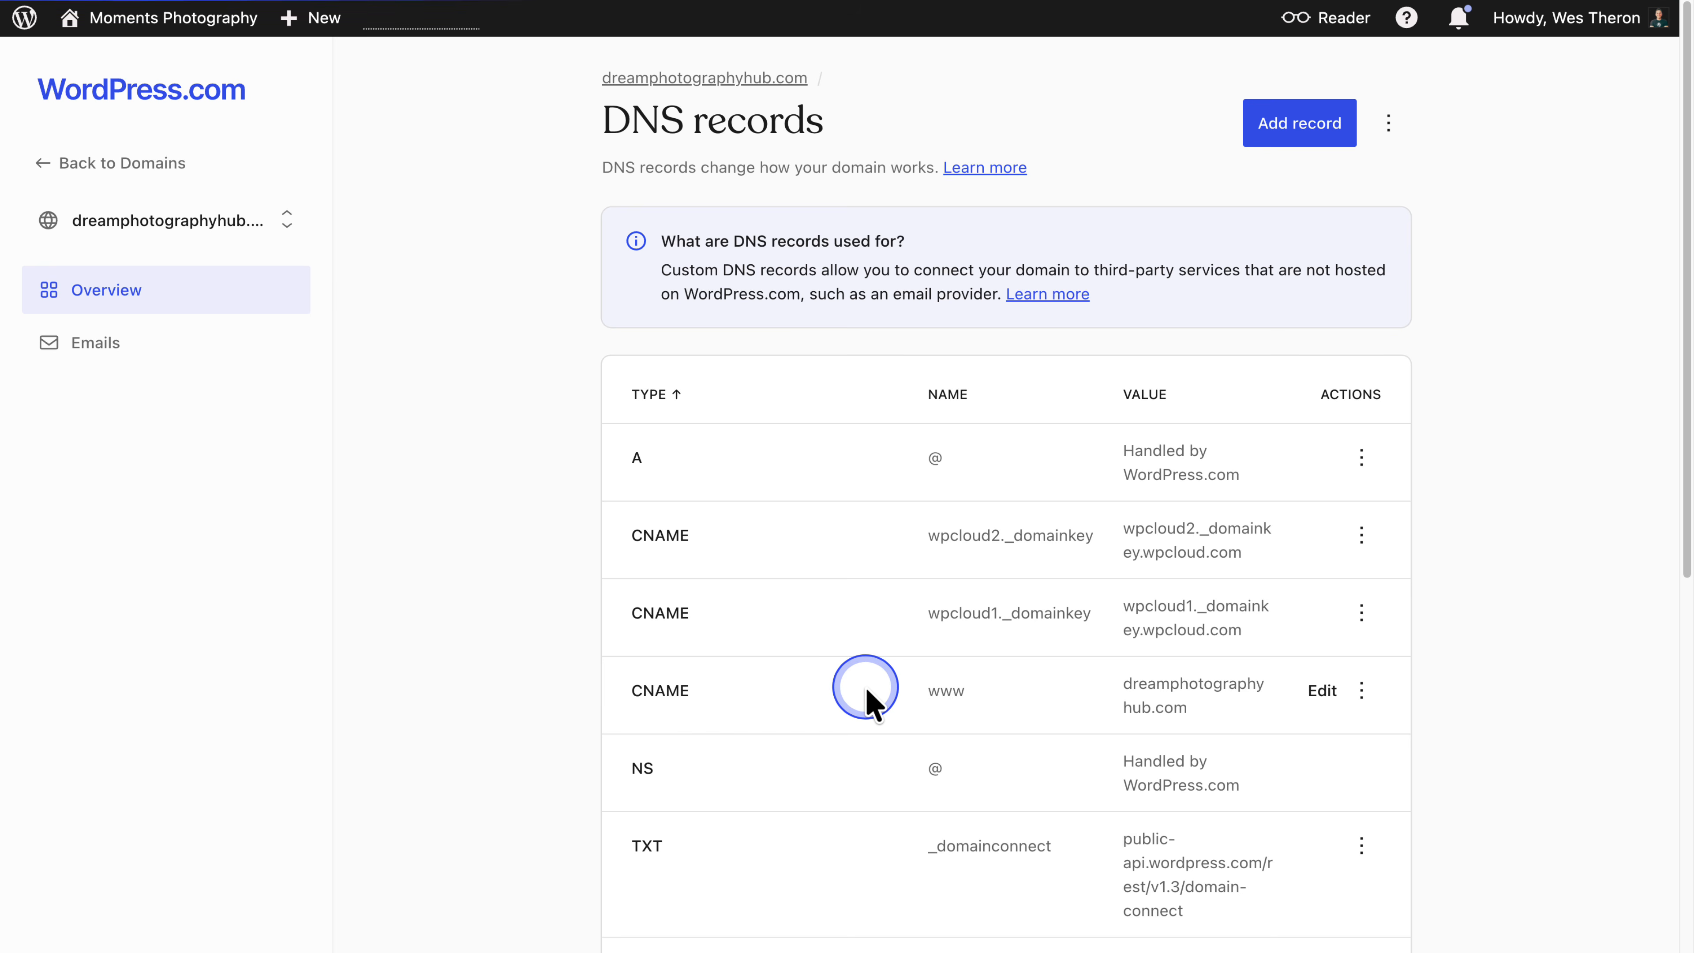
# - Delete the www CNAME record from its actions menu
pyautogui.click(1361, 690)
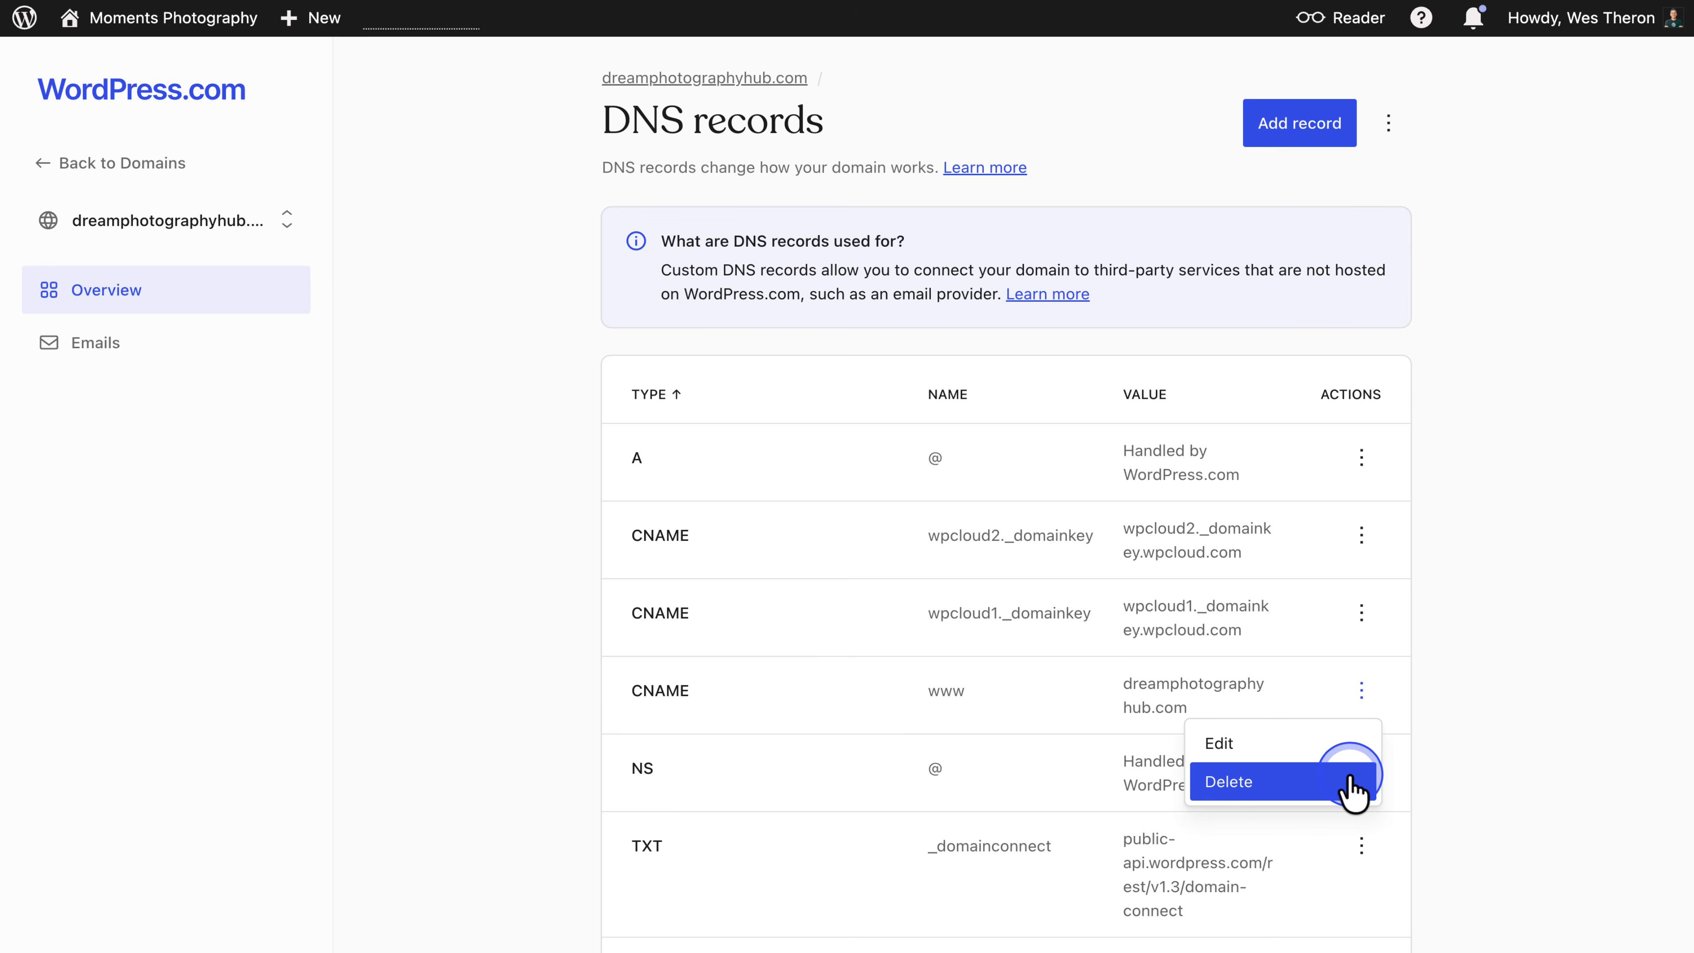
pyautogui.click(1443, 767)
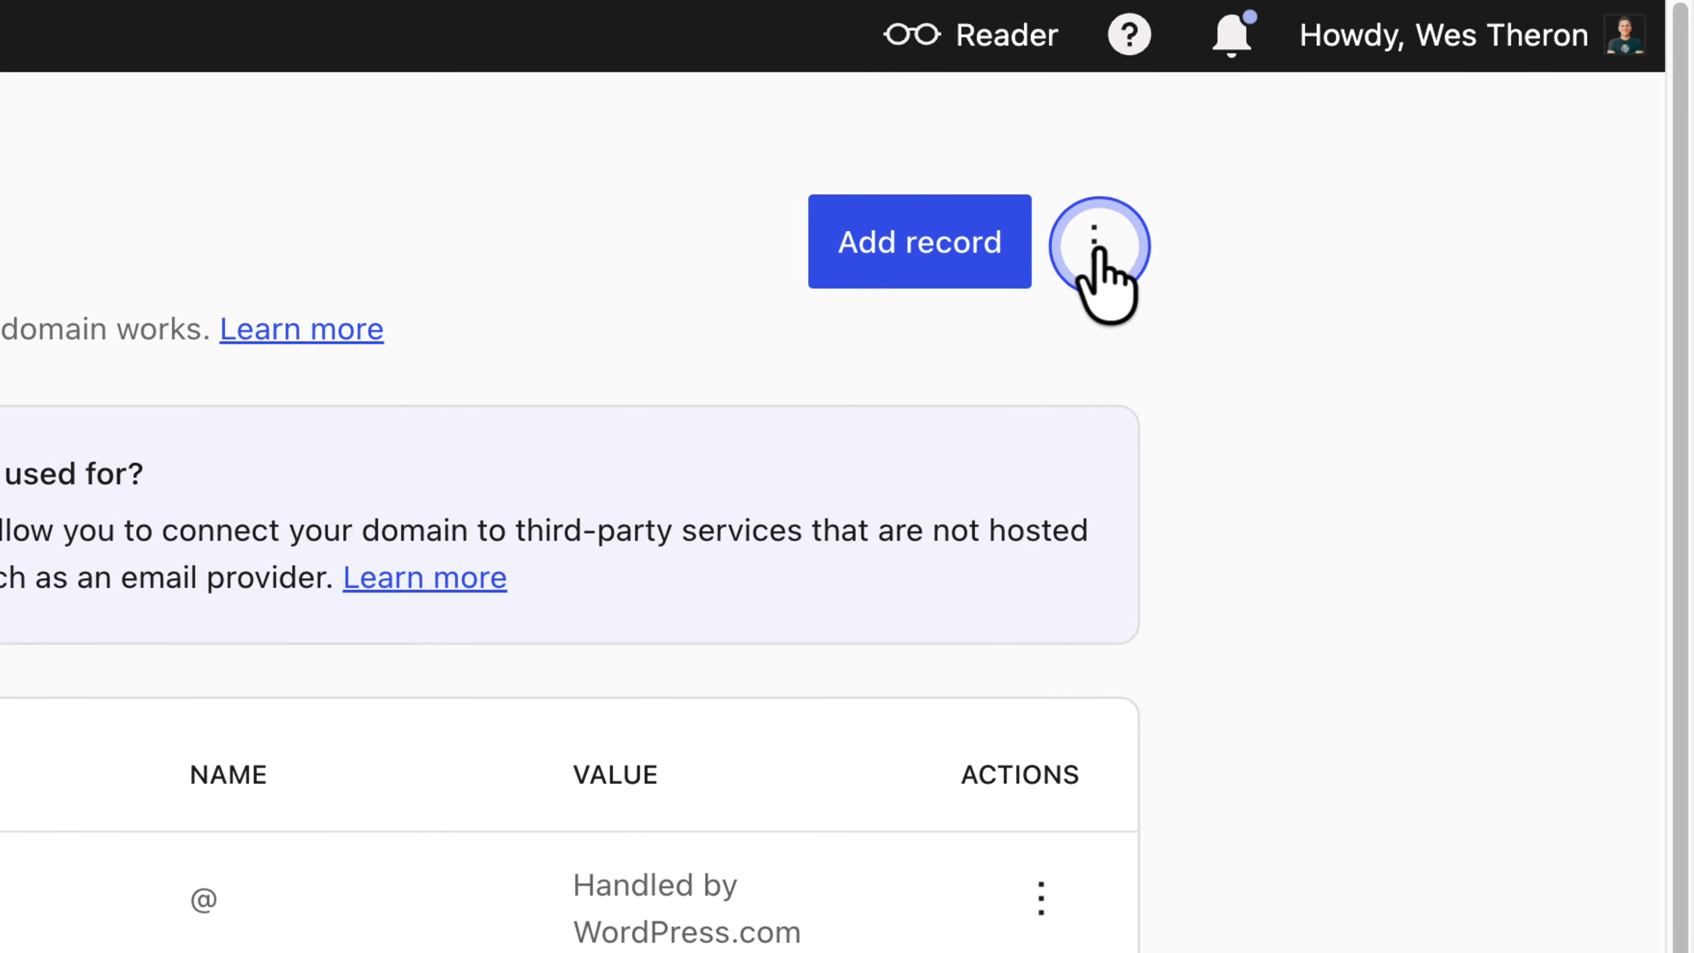
# - Open the DNS records' extra options for importing a BIND file or restoring default records
pyautogui.click(1095, 247)
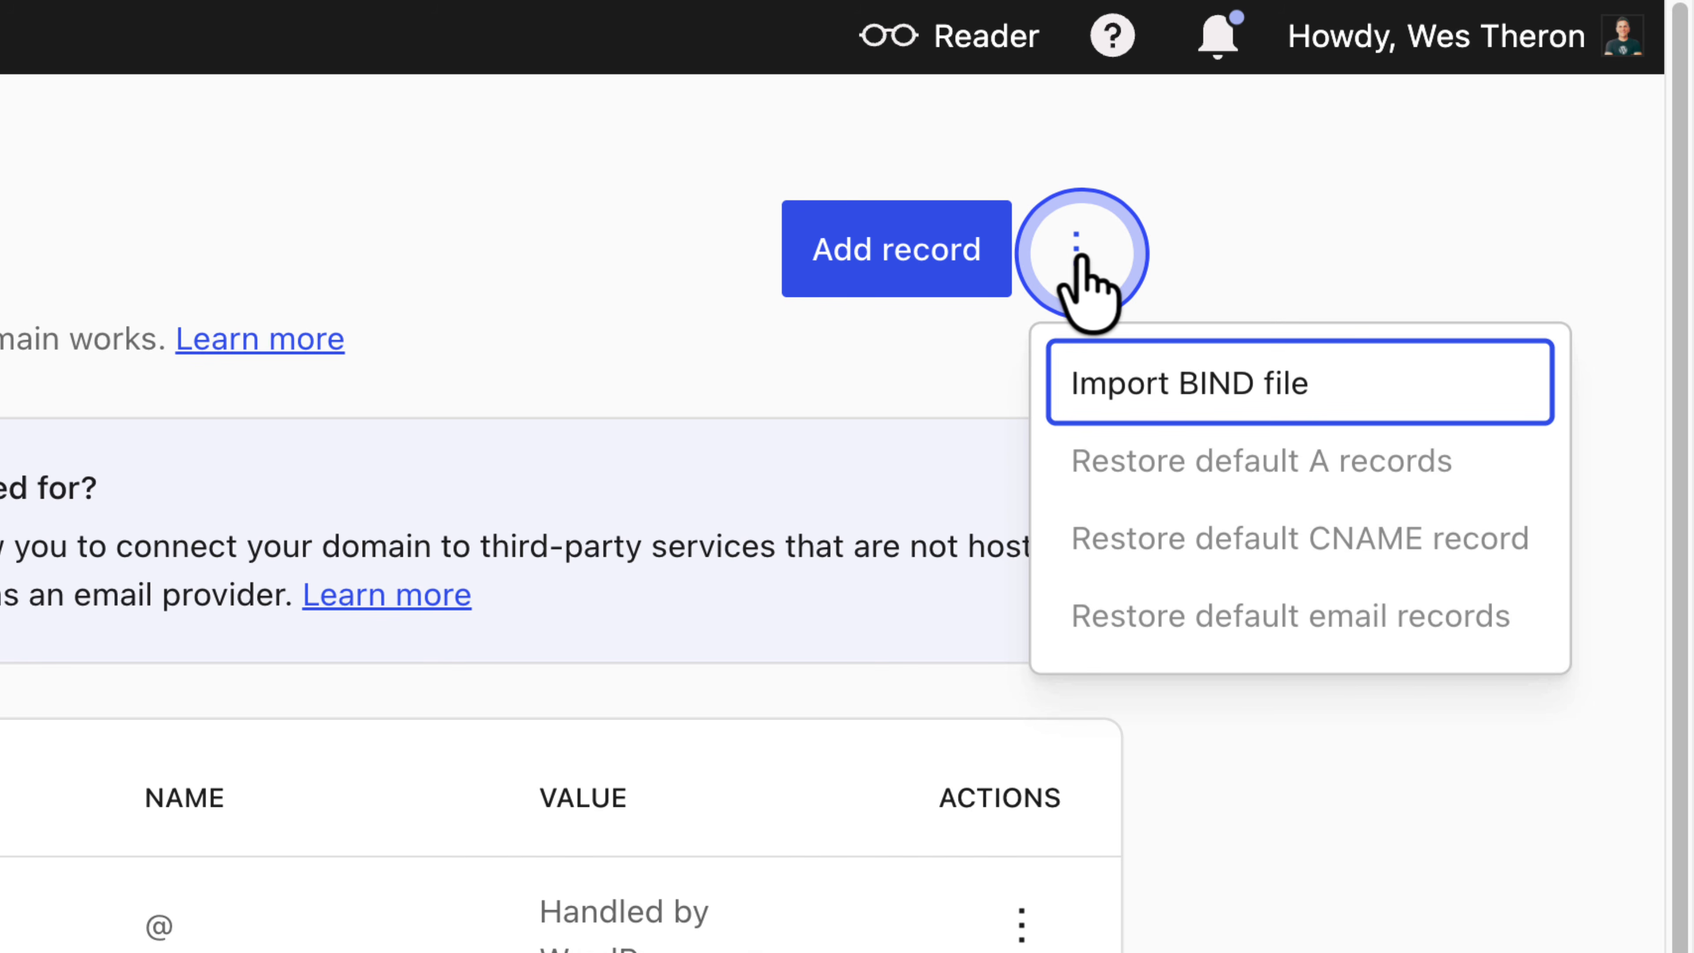